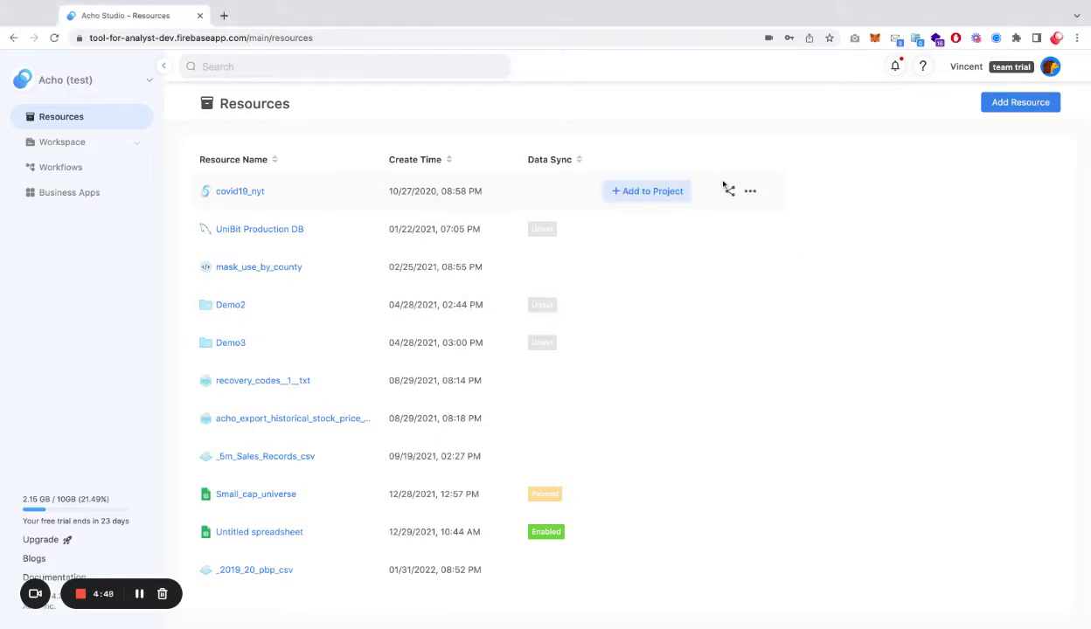
- Review the configuration form for adding a MySQL resource and return to the resource list
click(1012, 114)
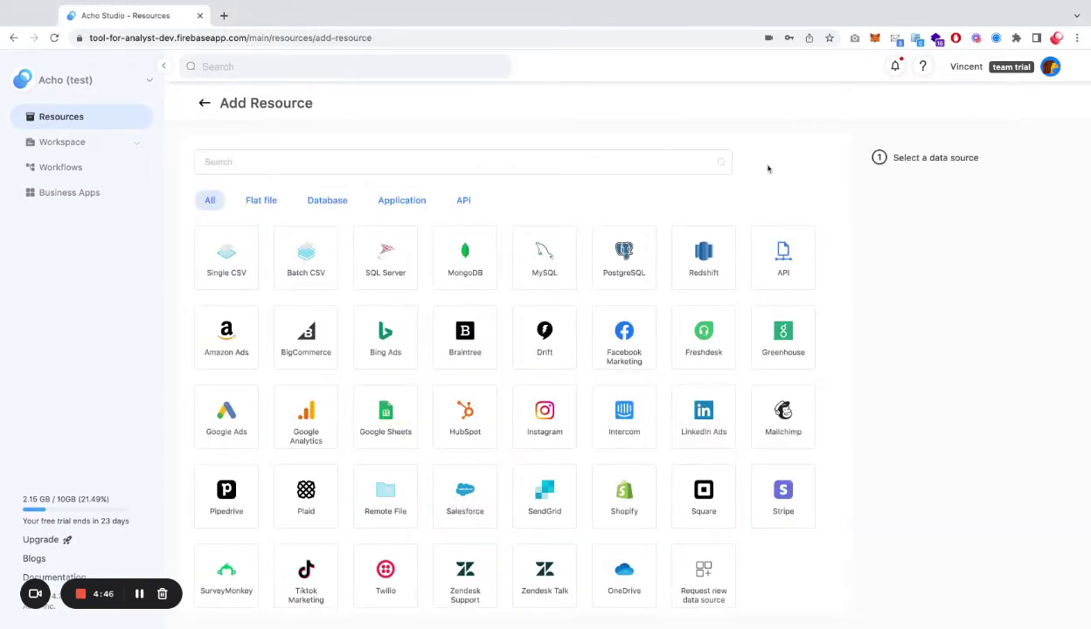
click(563, 260)
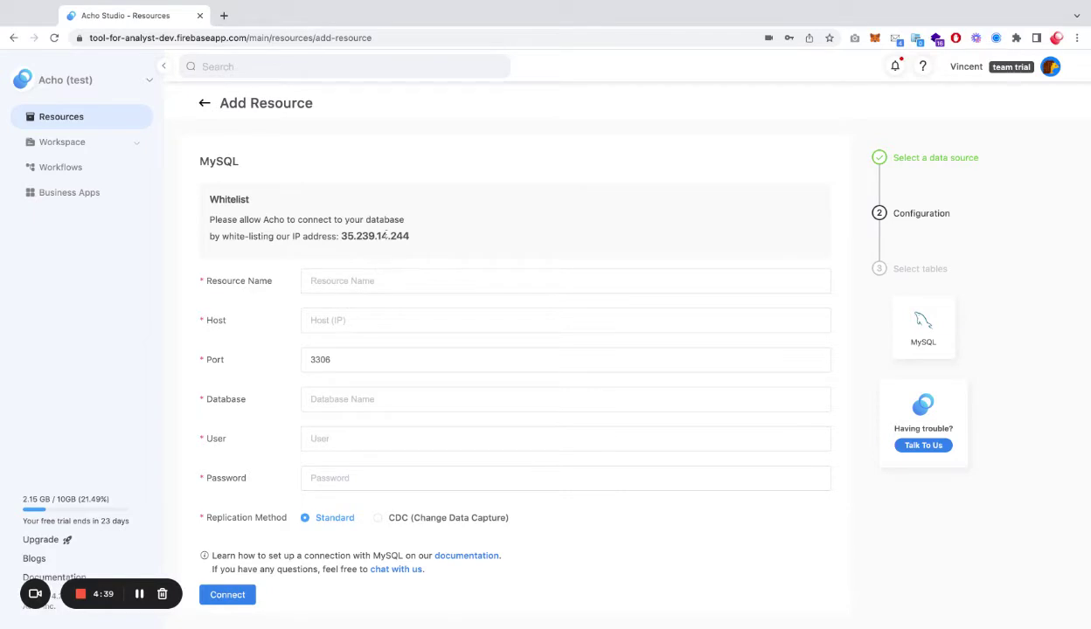
click(205, 104)
click(204, 104)
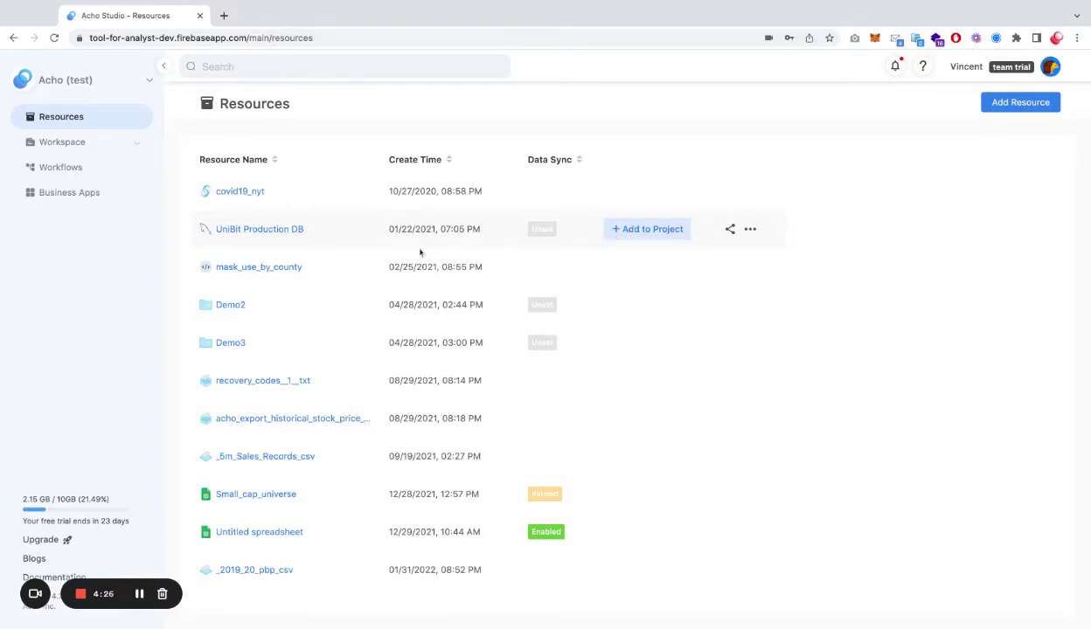
- Open the 01 Test project from the personal projects in the workspace
click(609, 230)
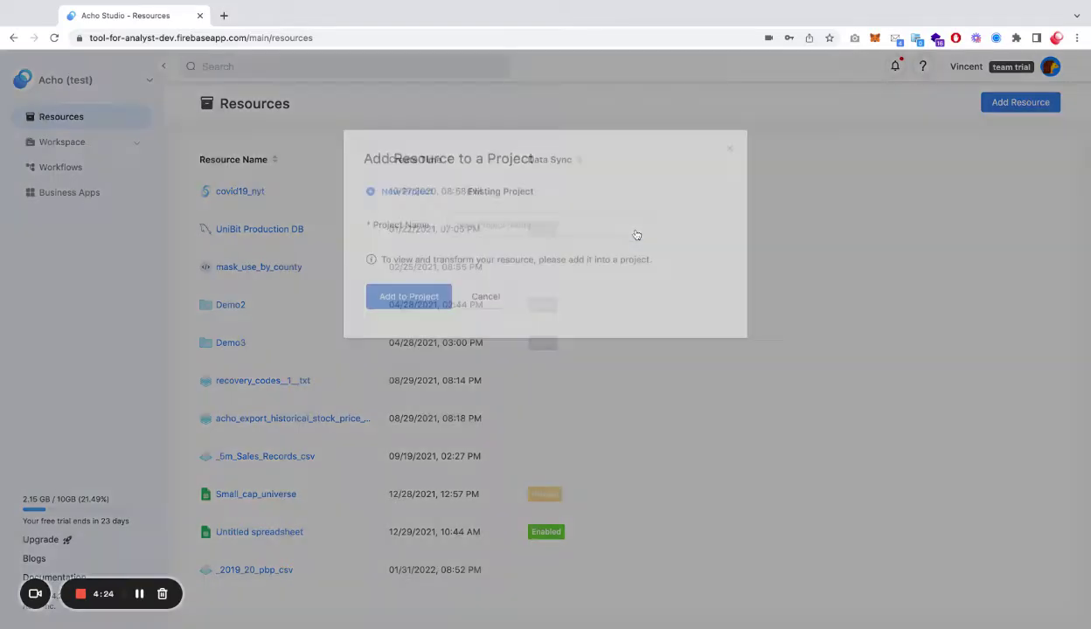
click(729, 153)
click(141, 150)
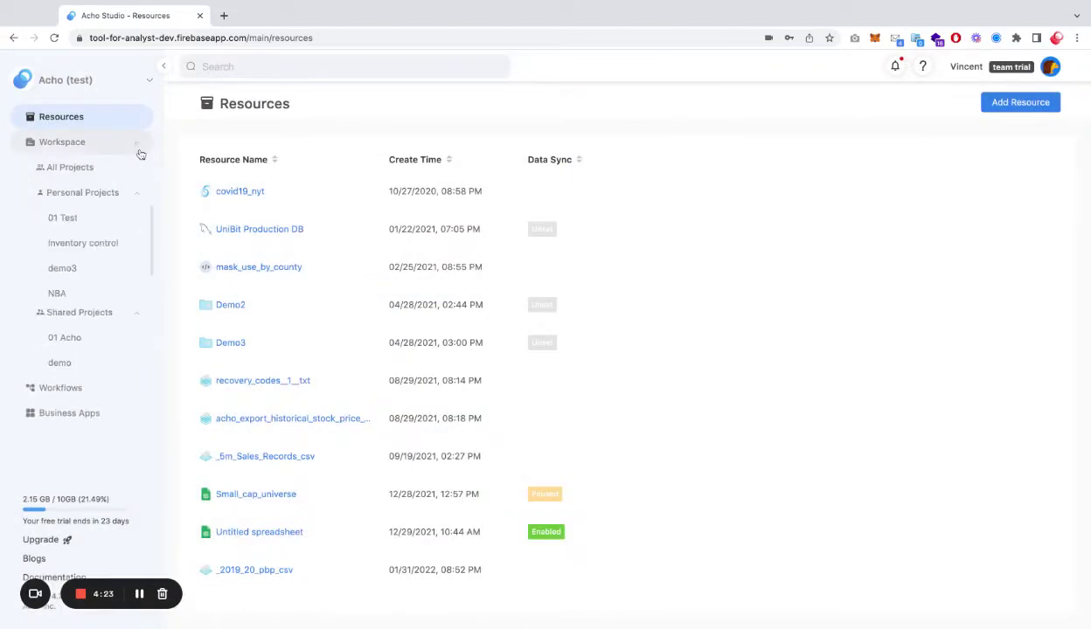
click(84, 217)
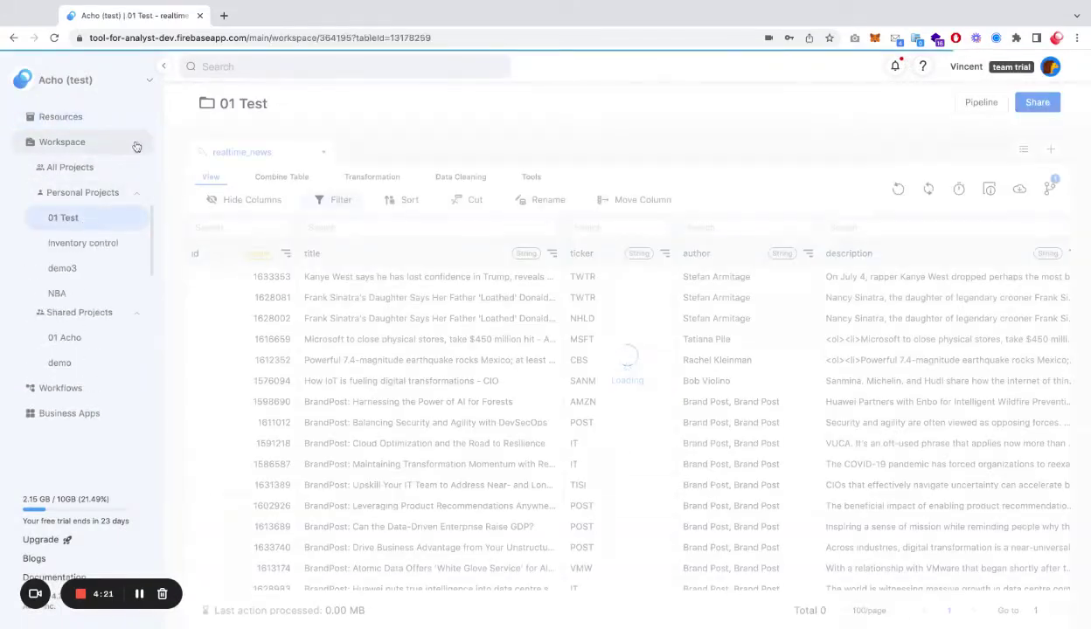
click(132, 142)
- Look through the rows and columns of the realtime_news table
click(316, 197)
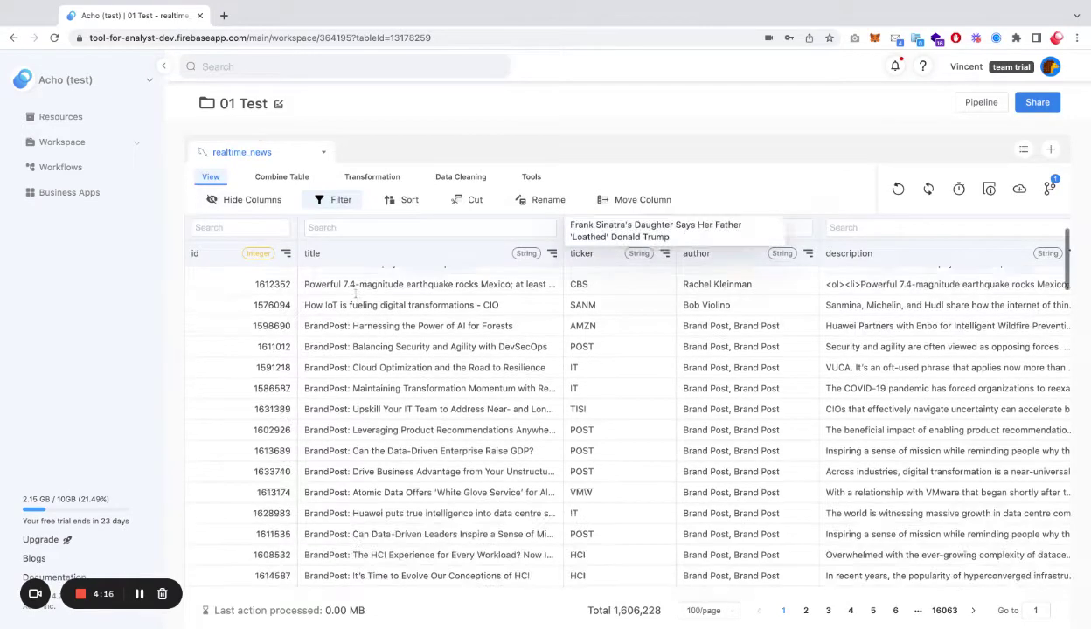
scroll(607, 452, down, 2)
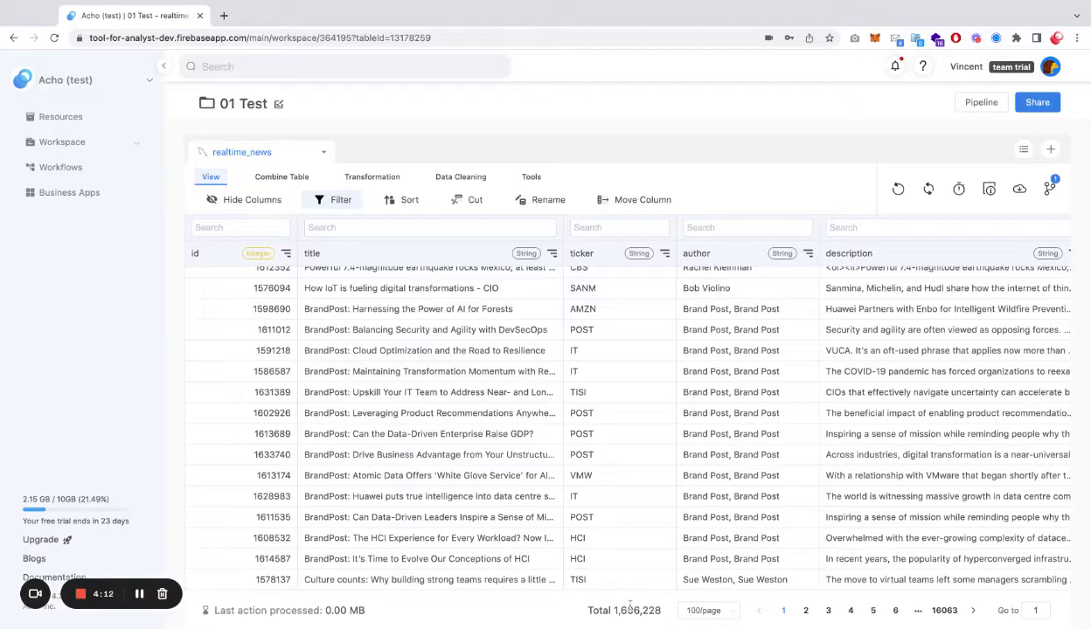
scroll(654, 496, up, 3)
scroll(656, 496, right, 3)
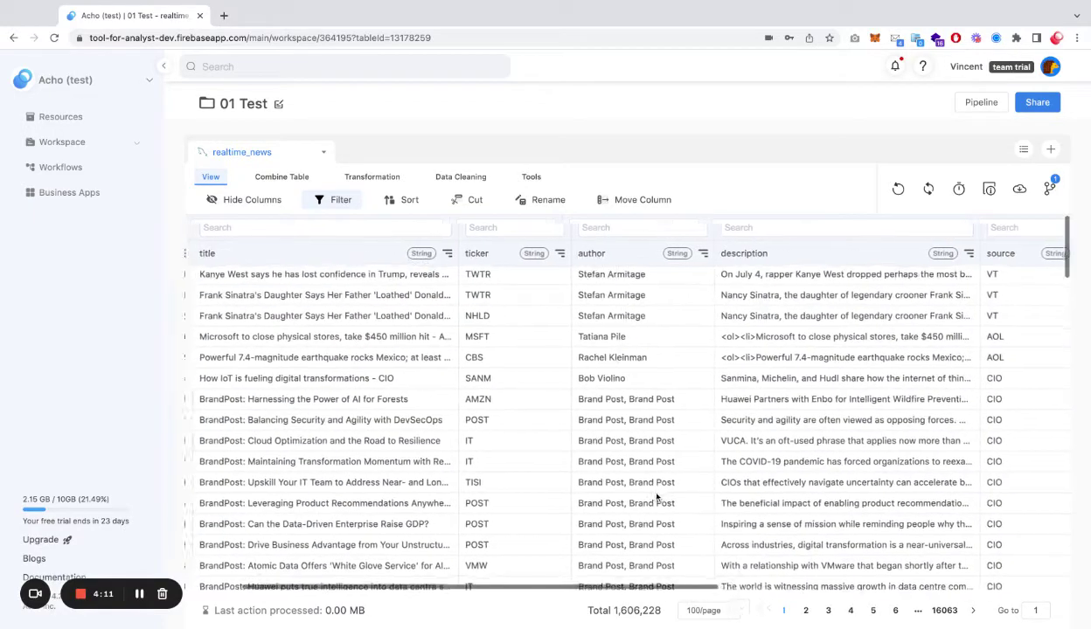
scroll(656, 497, left, 3)
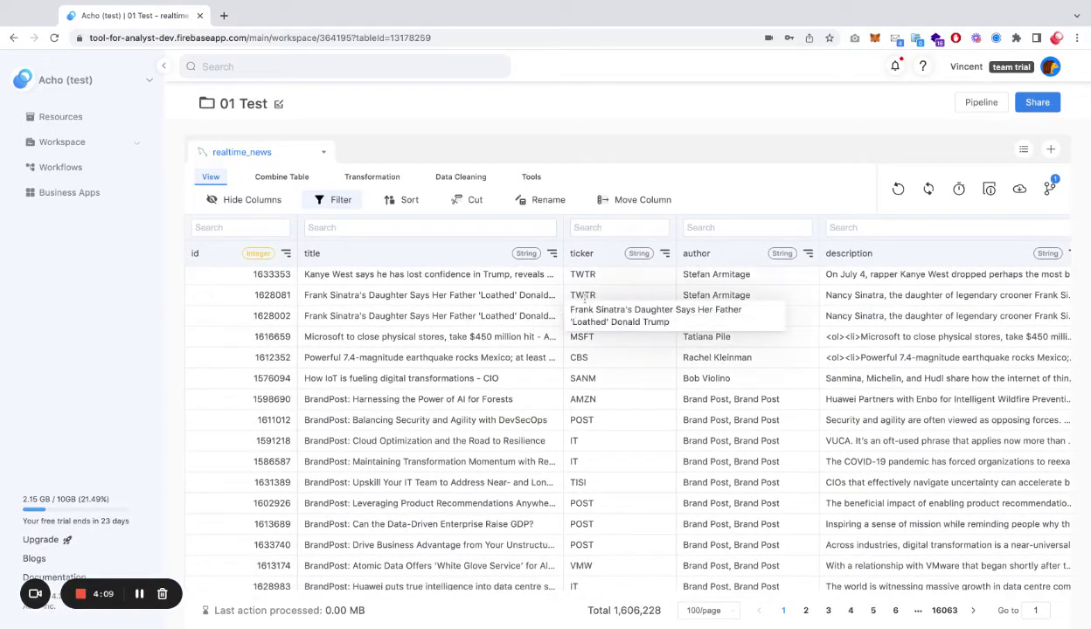
scroll(577, 319, down, 5)
scroll(569, 337, up, 5)
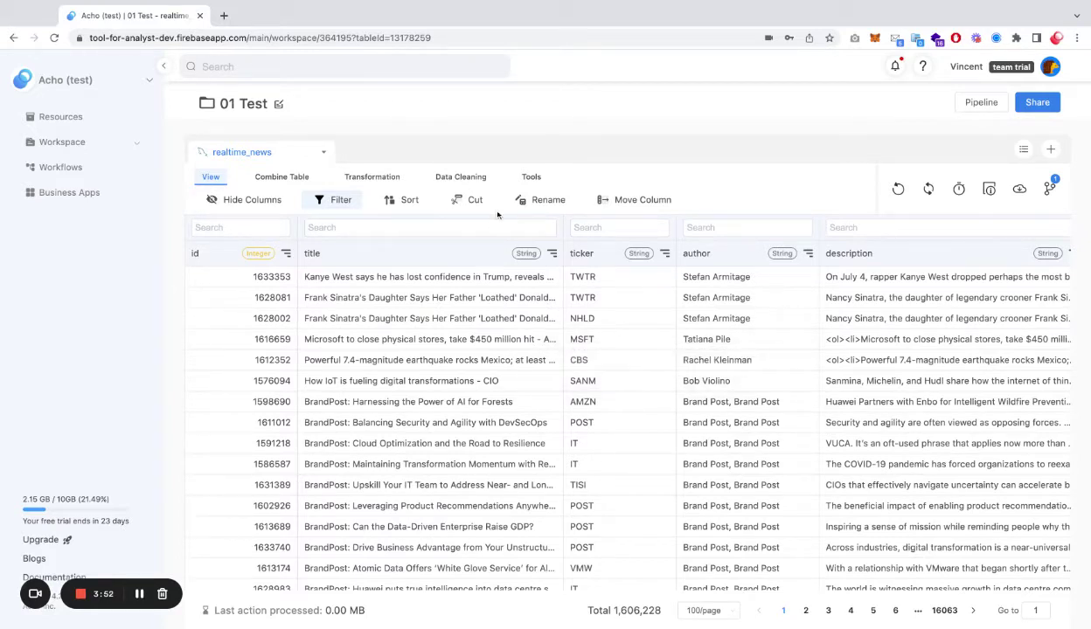
- View the data cleaning tools and the SQL Editor query for the realtime_news table, closing the editor again
click(530, 177)
click(461, 178)
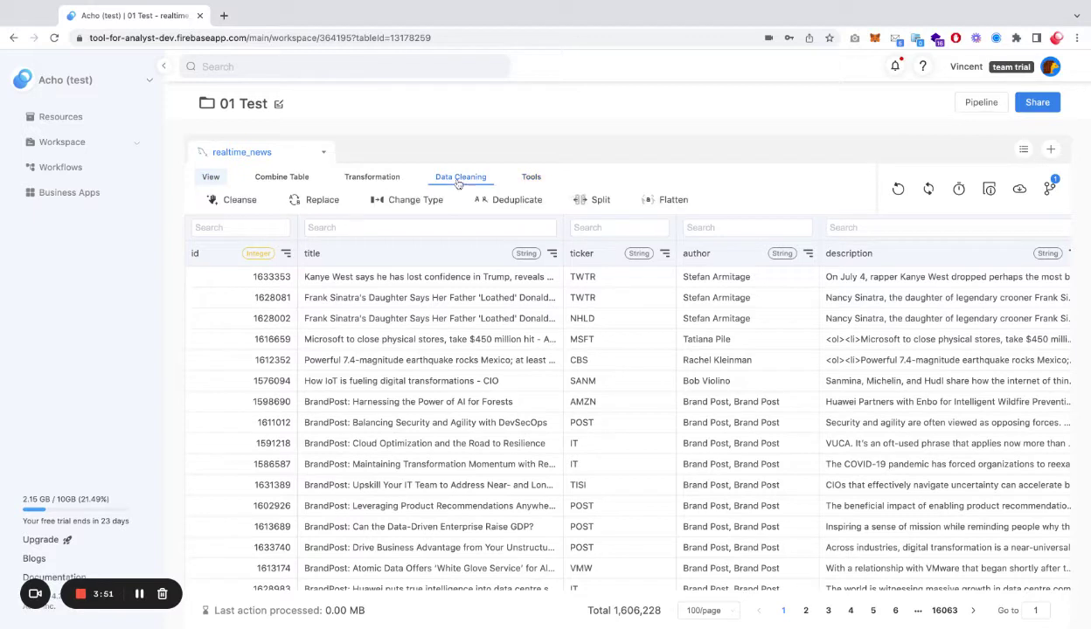
click(533, 177)
click(330, 201)
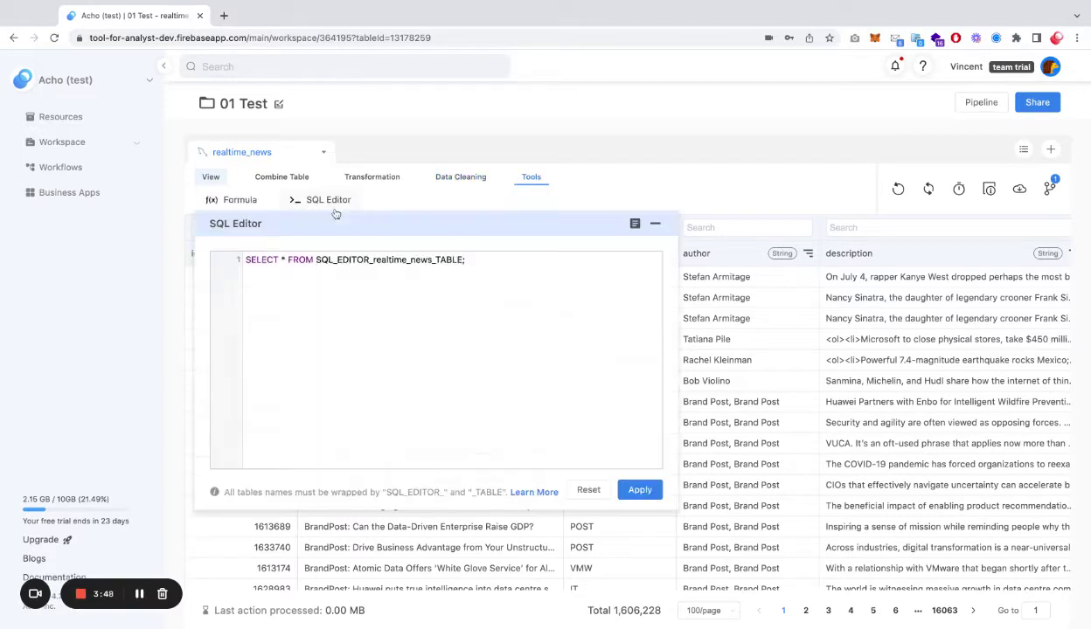
click(655, 227)
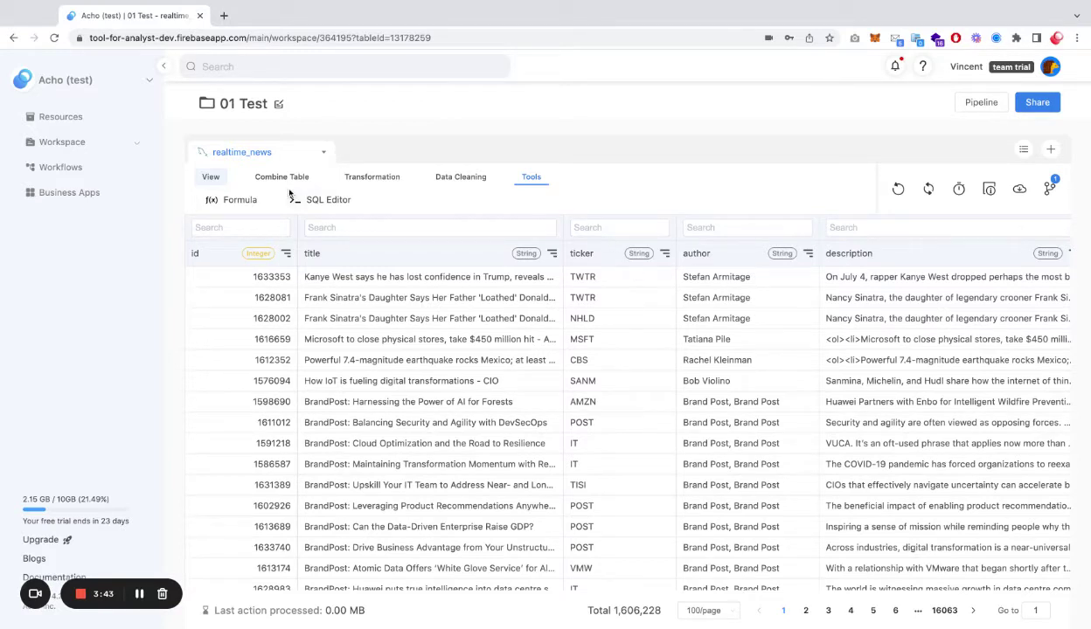
scroll(643, 333, down, 2)
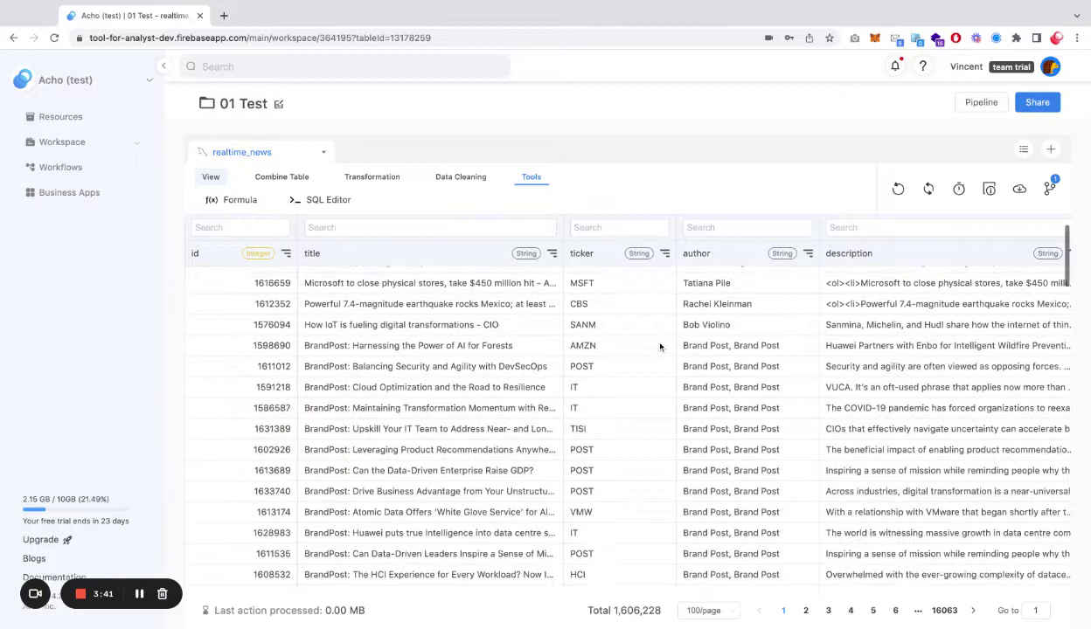
scroll(642, 333, up, 2)
scroll(401, 313, right, 2)
scroll(401, 313, left, 2)
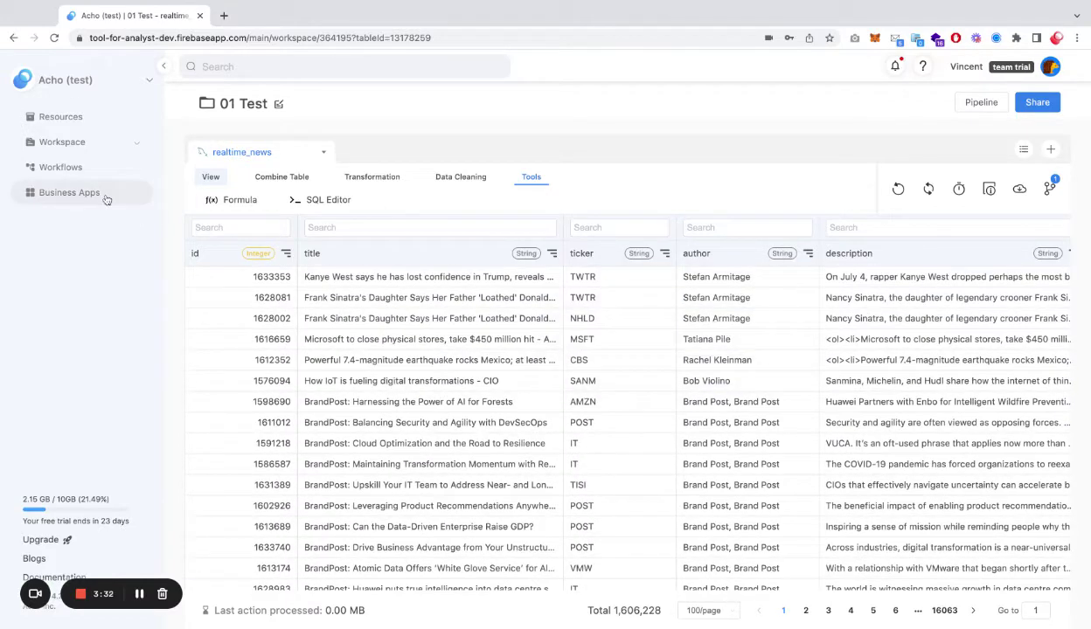
- Create a new business app project with a spreadsheet app and name it demo
click(138, 187)
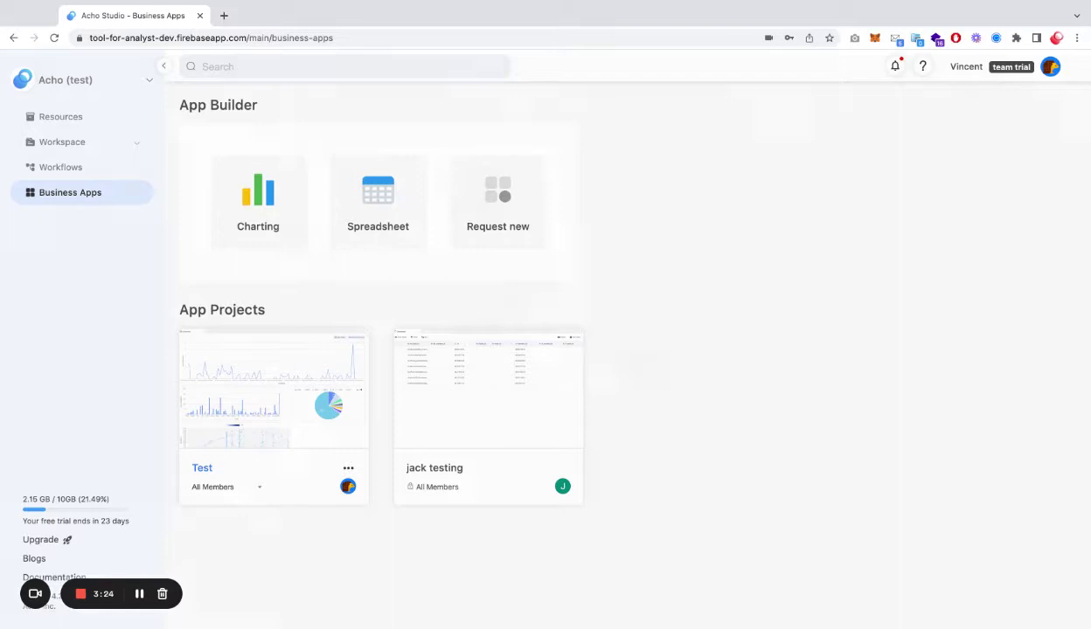
click(381, 238)
text(demo)
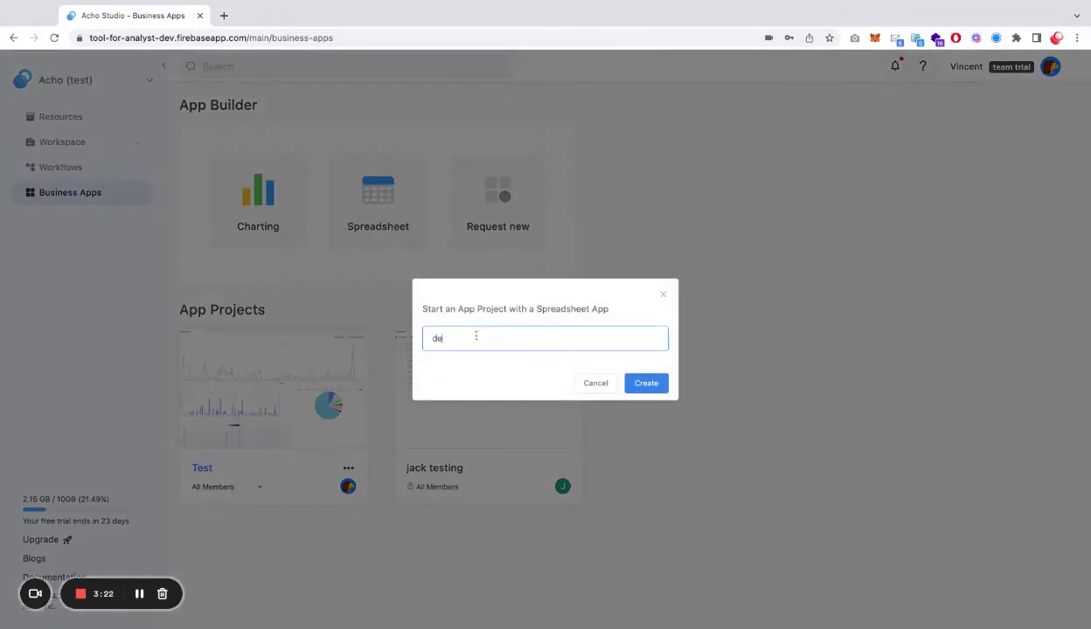
click(646, 383)
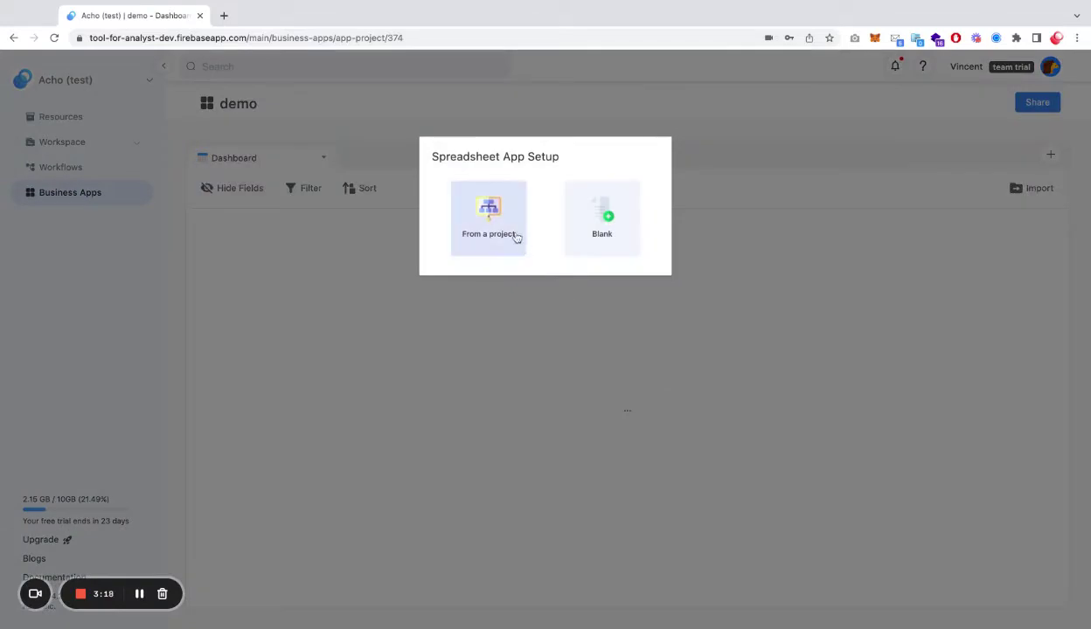
- Set up the spreadsheet app from a project, choosing the realtime_news table of 01 Test as its data
click(516, 236)
click(506, 225)
click(493, 249)
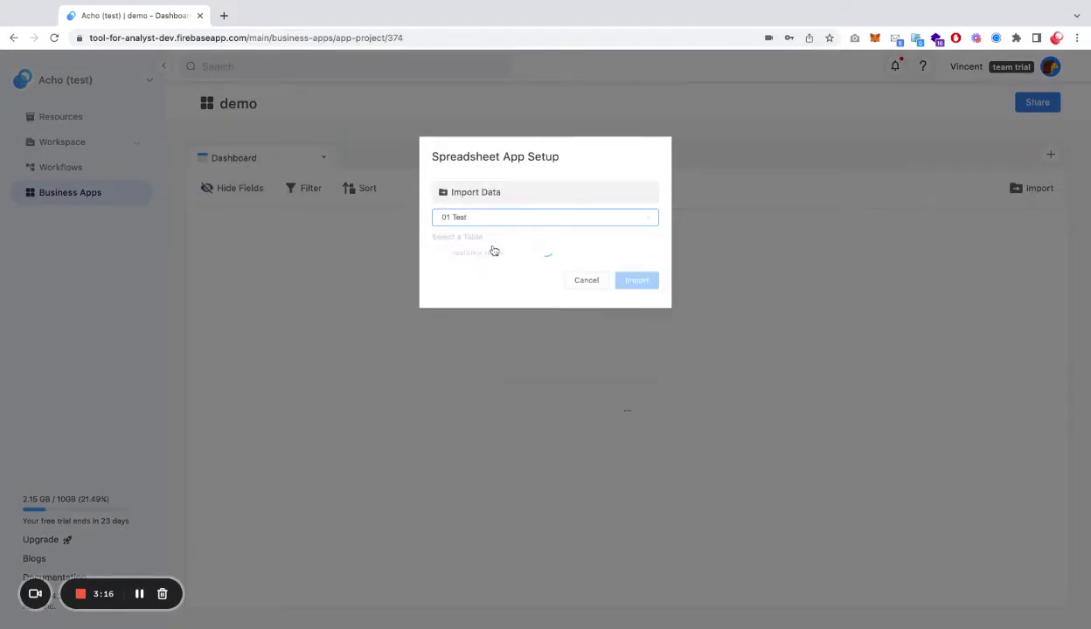
click(492, 258)
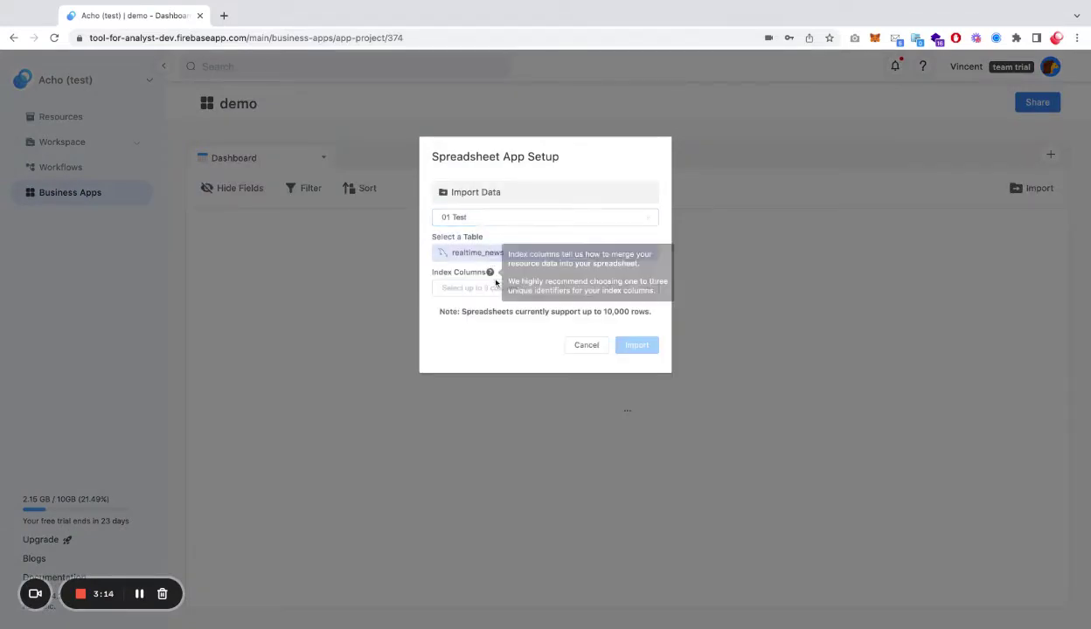
- Set id as the index column and import the table into the spreadsheet
click(491, 287)
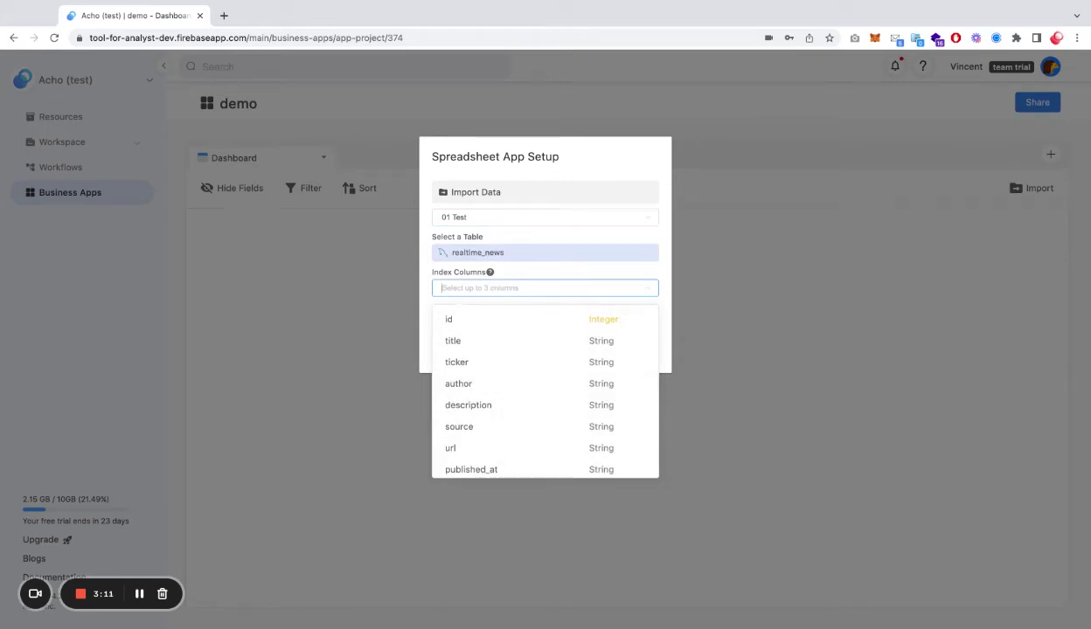
click(511, 305)
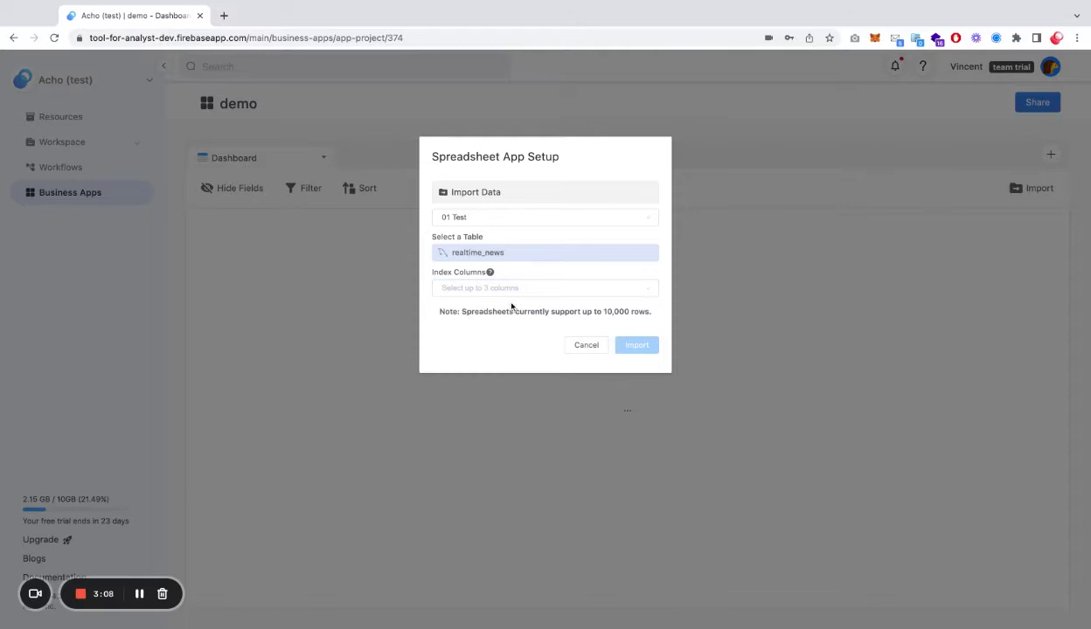
click(507, 287)
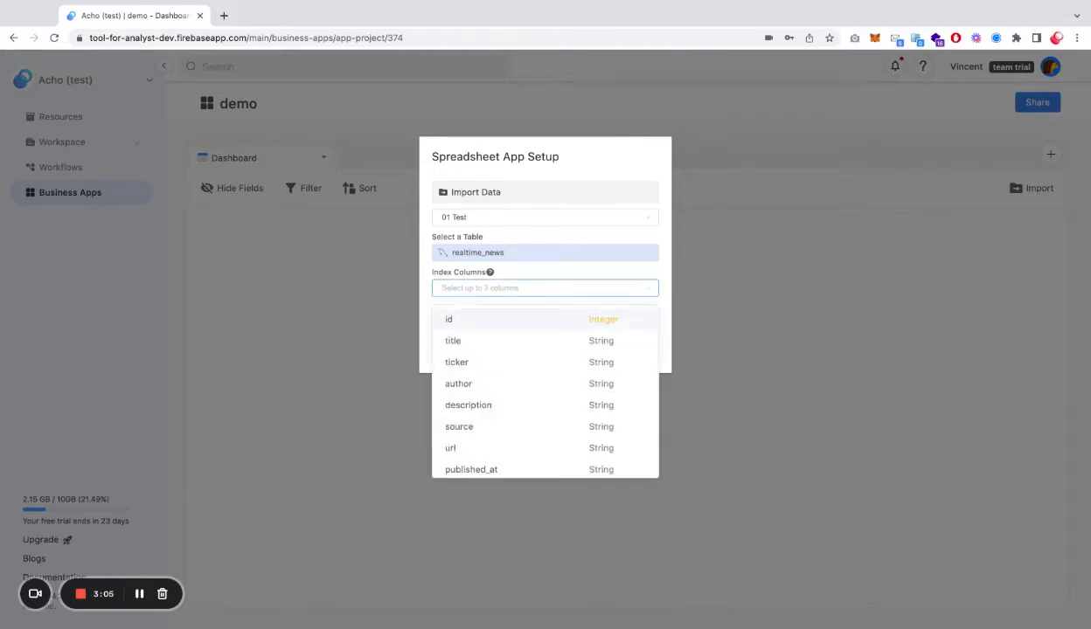
click(472, 323)
click(570, 273)
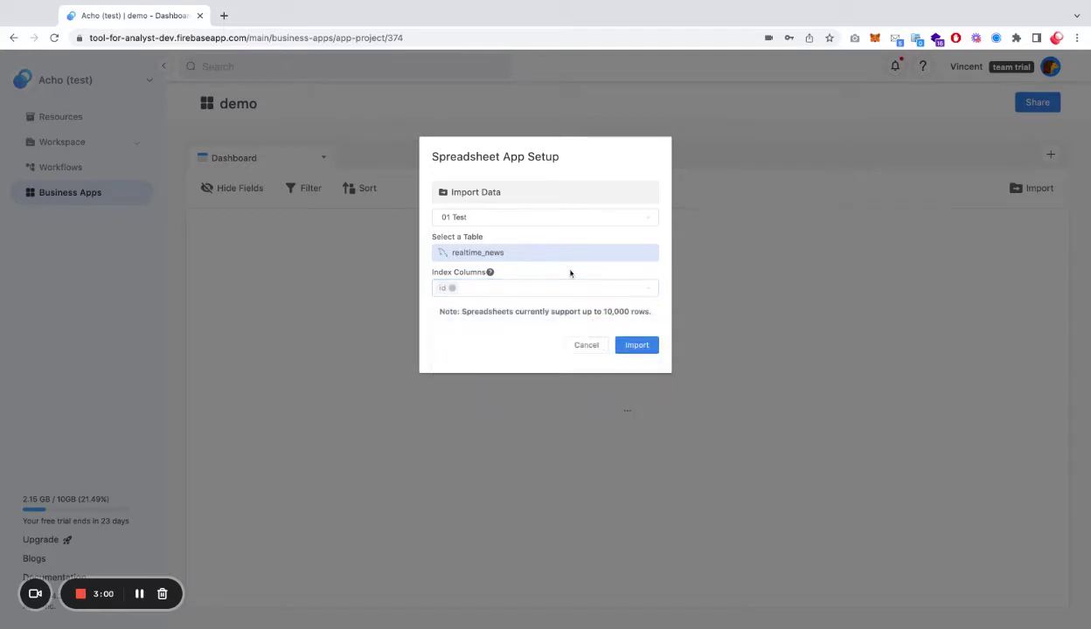
click(636, 346)
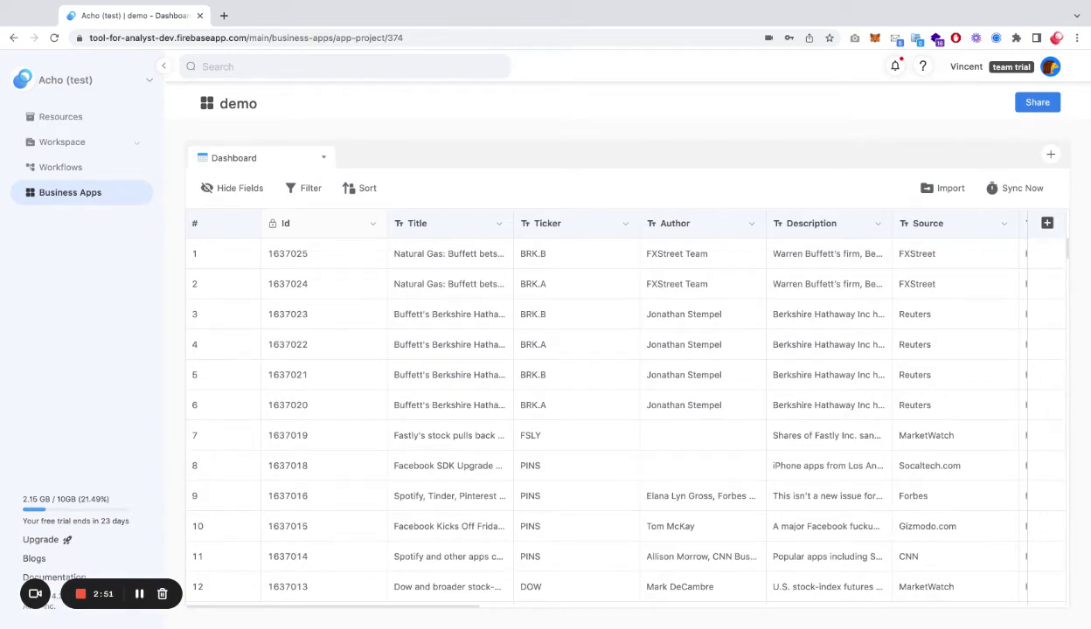
- Look through the imported news rows and check the editing options of the Title column
scroll(625, 419, down, 20)
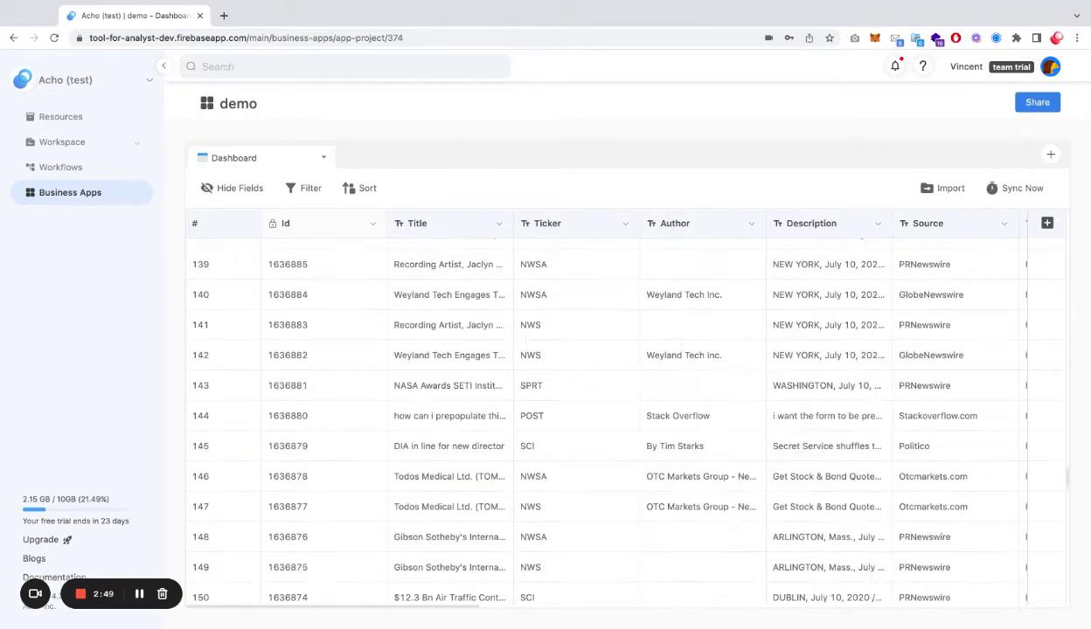
scroll(625, 419, down, 20)
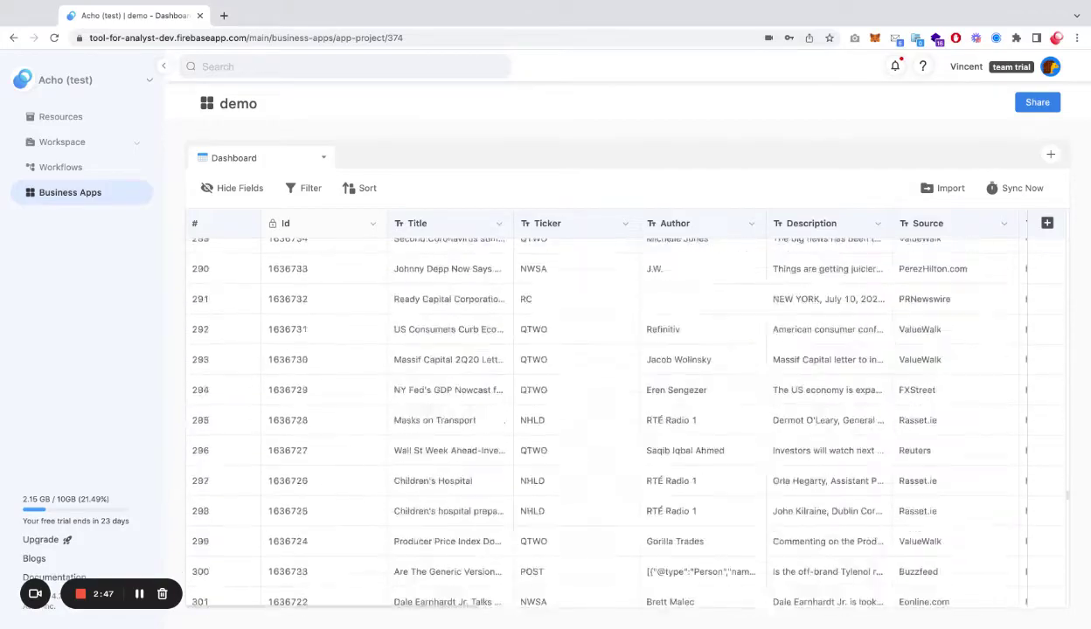
scroll(625, 419, down, 20)
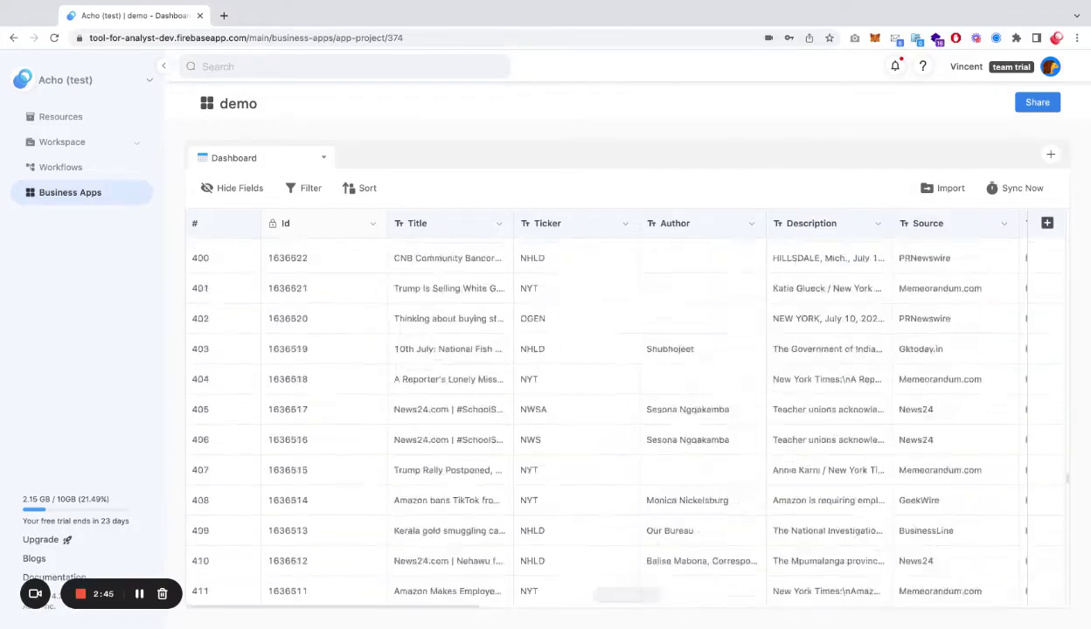
scroll(625, 419, up, 20)
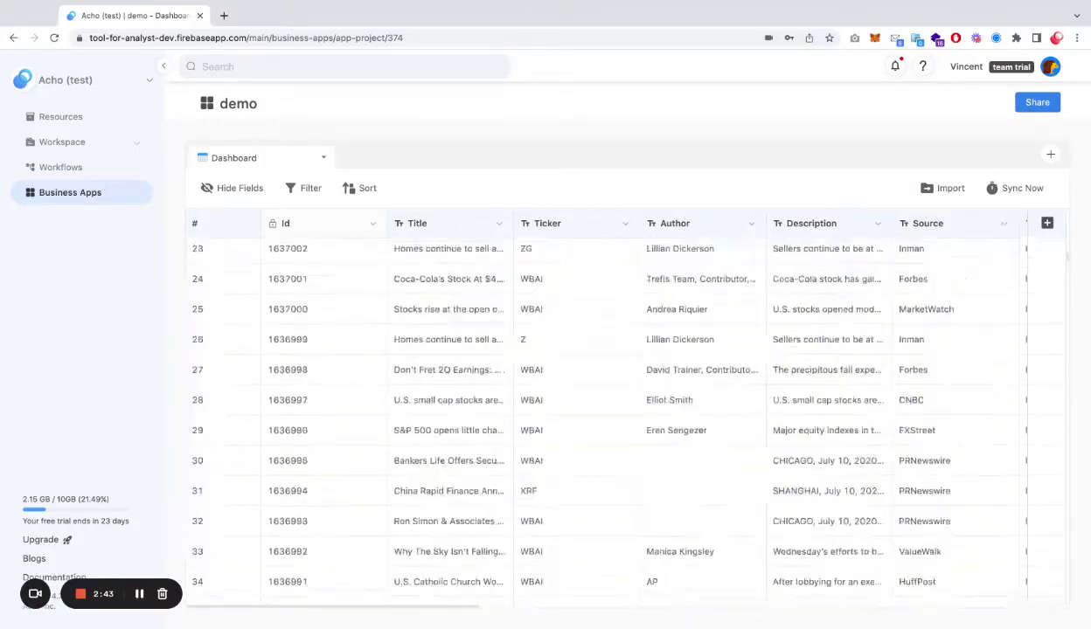
scroll(625, 419, up, 10)
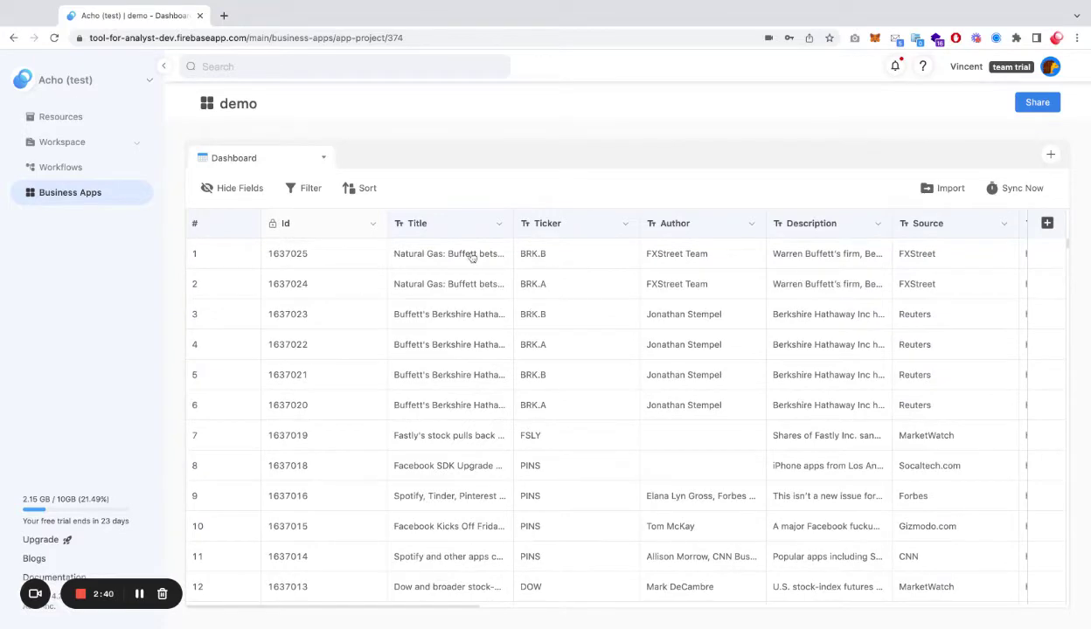
click(497, 225)
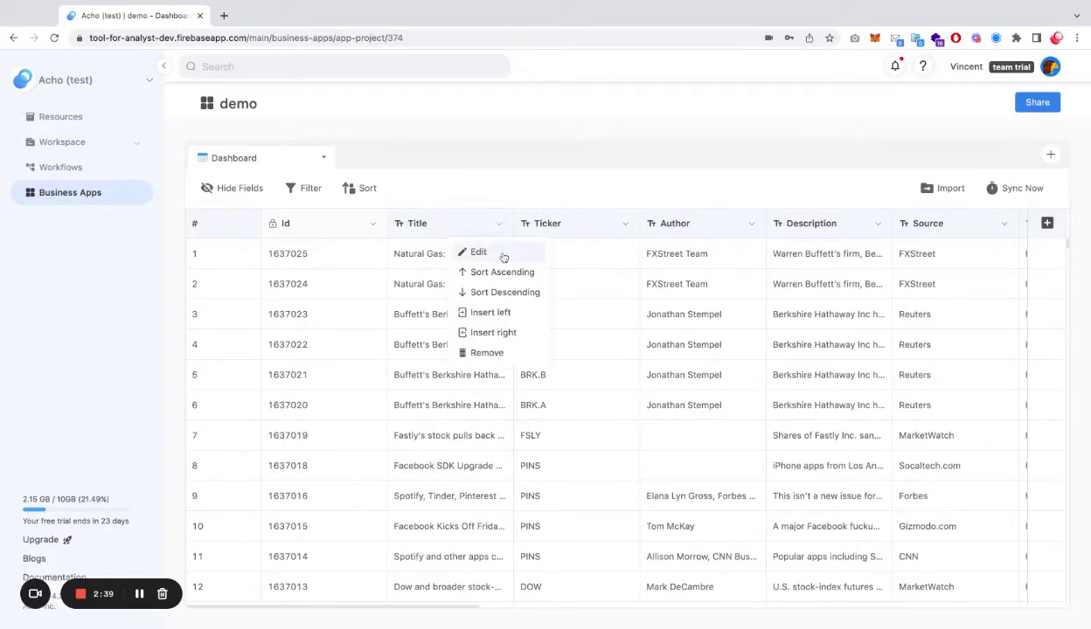
click(503, 254)
click(577, 306)
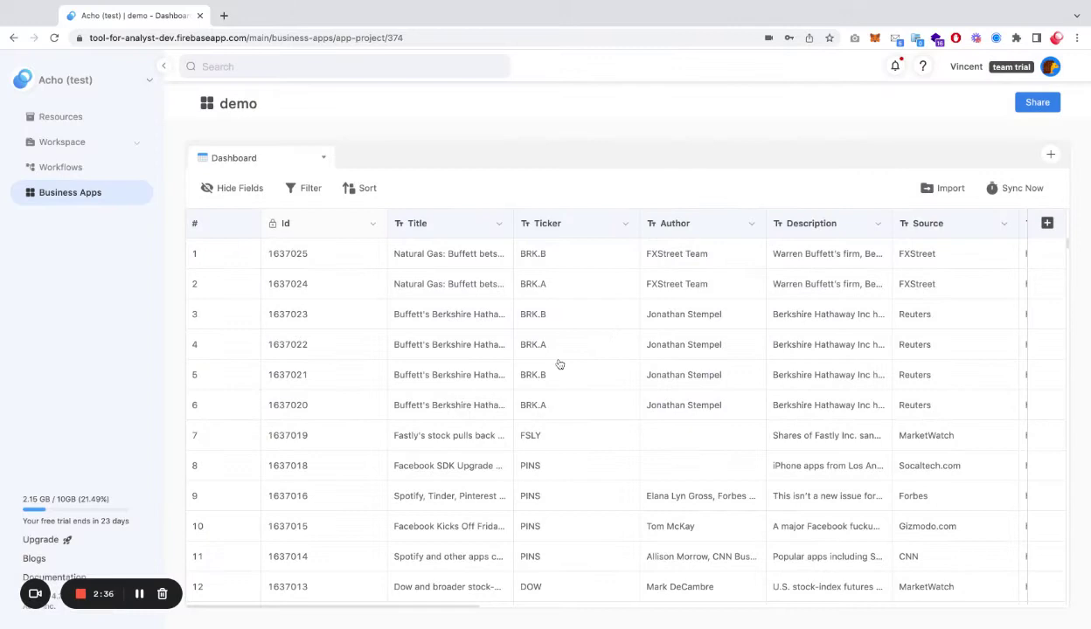
- Change the Ticker value in the first row of the spreadsheet to BRK
click(574, 253)
click(575, 255)
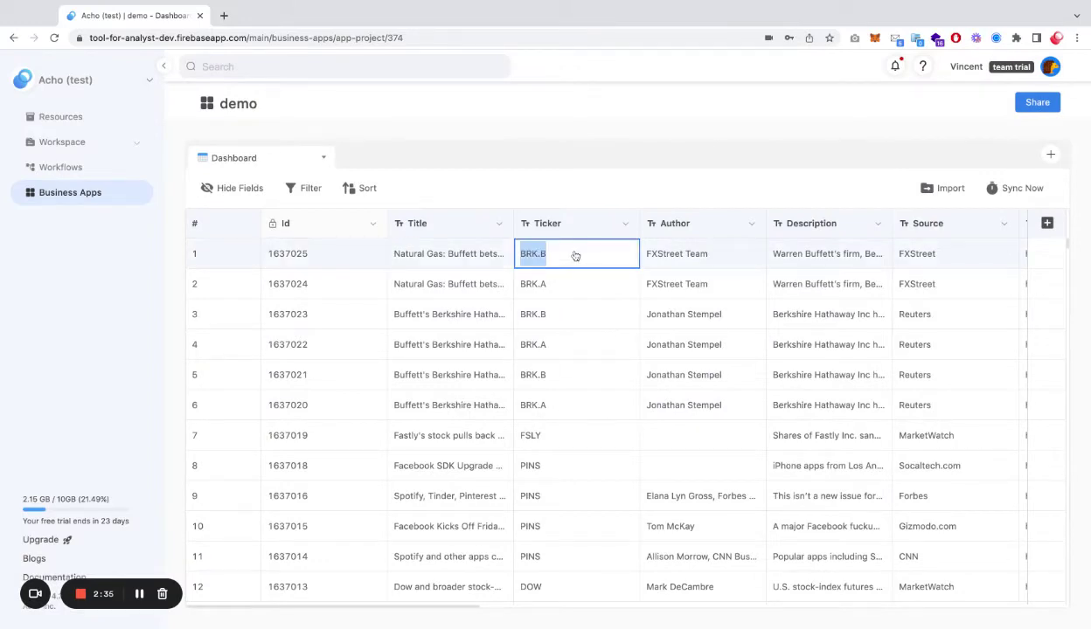
click(575, 255)
key(Return)
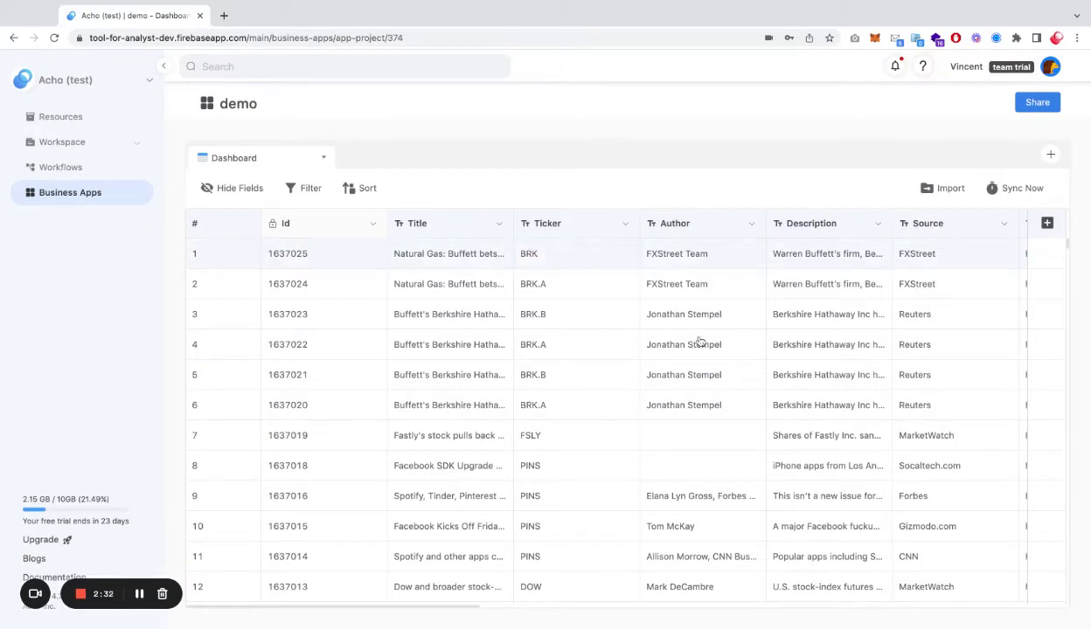
- Look across the spreadsheet's columns from Id to Timestamp and through its first rows
scroll(607, 346, right, 10)
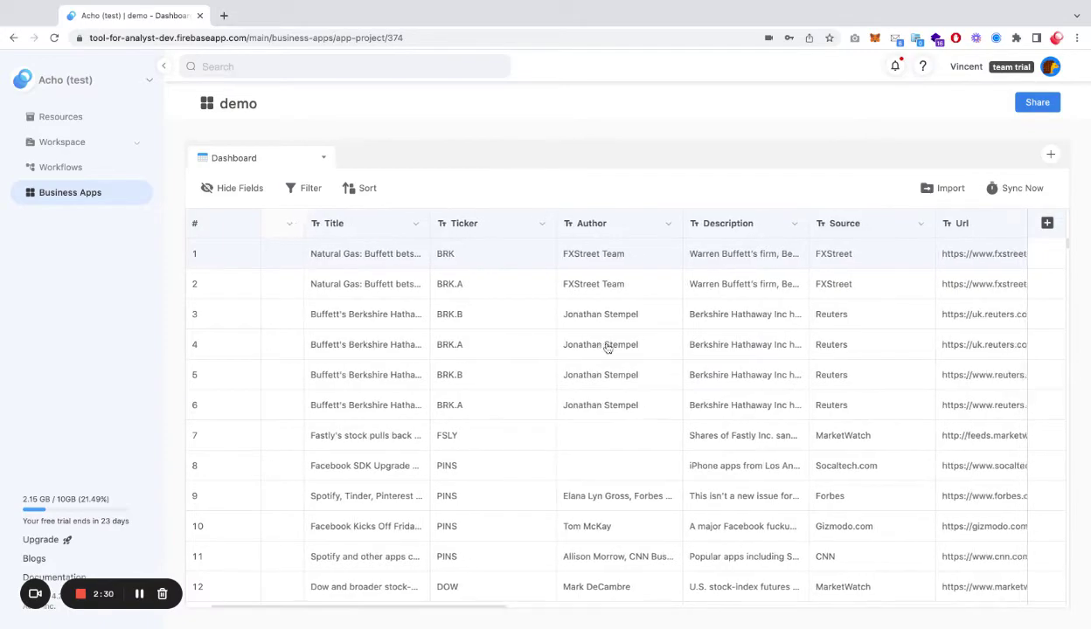
scroll(607, 346, left, 10)
scroll(1038, 240, right, 15)
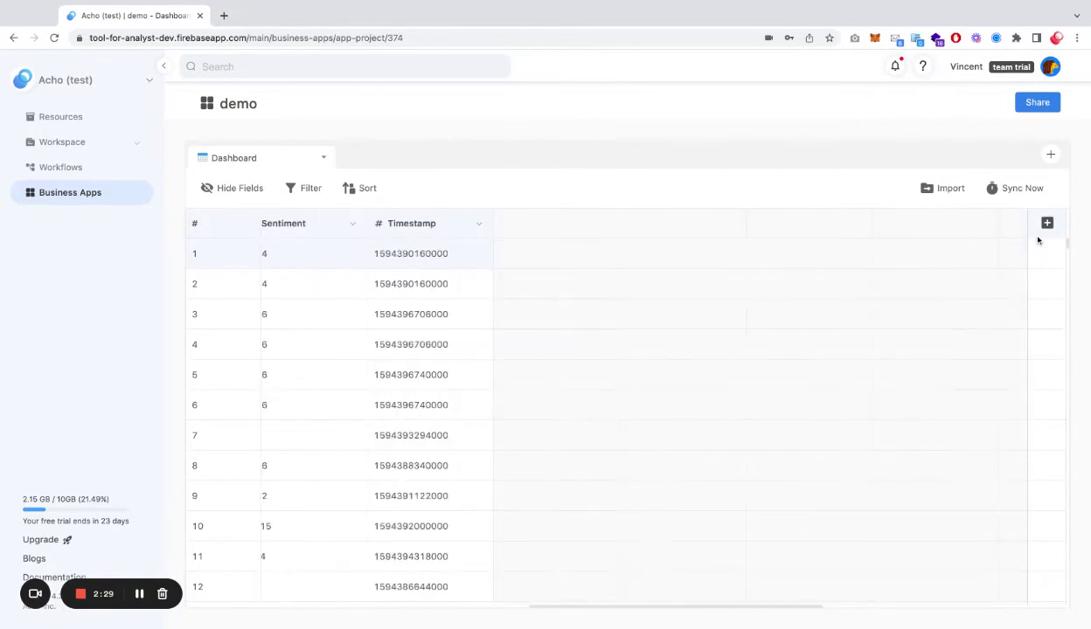
scroll(701, 255, left, 15)
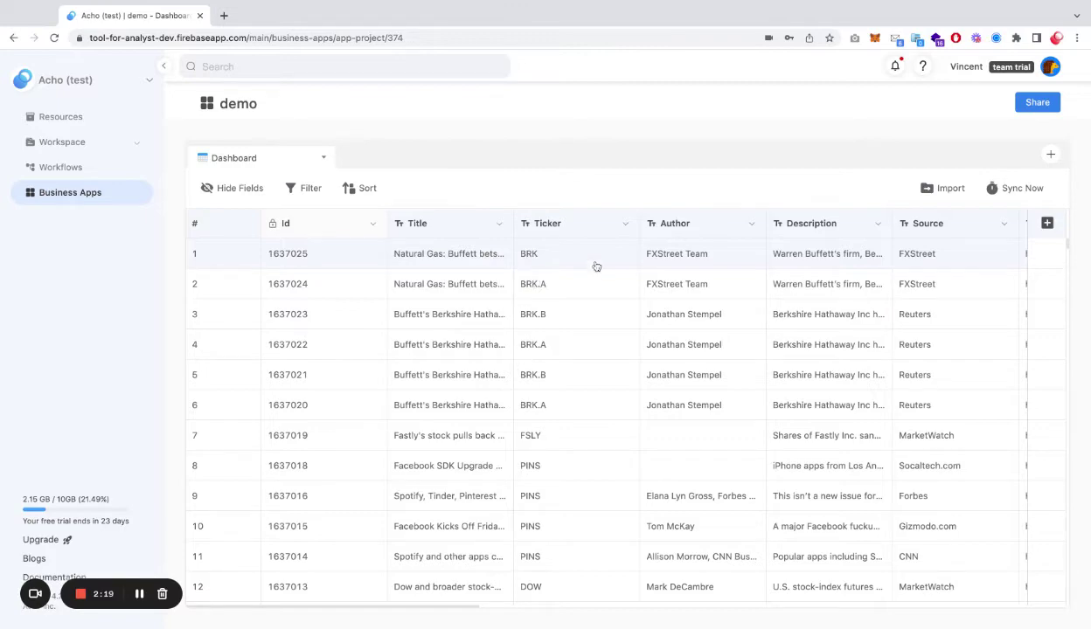
scroll(594, 273, down, 3)
scroll(595, 276, up, 3)
- Publish the Dashboard sheet with filter and search functionality and sorting features enabled for public users
click(324, 158)
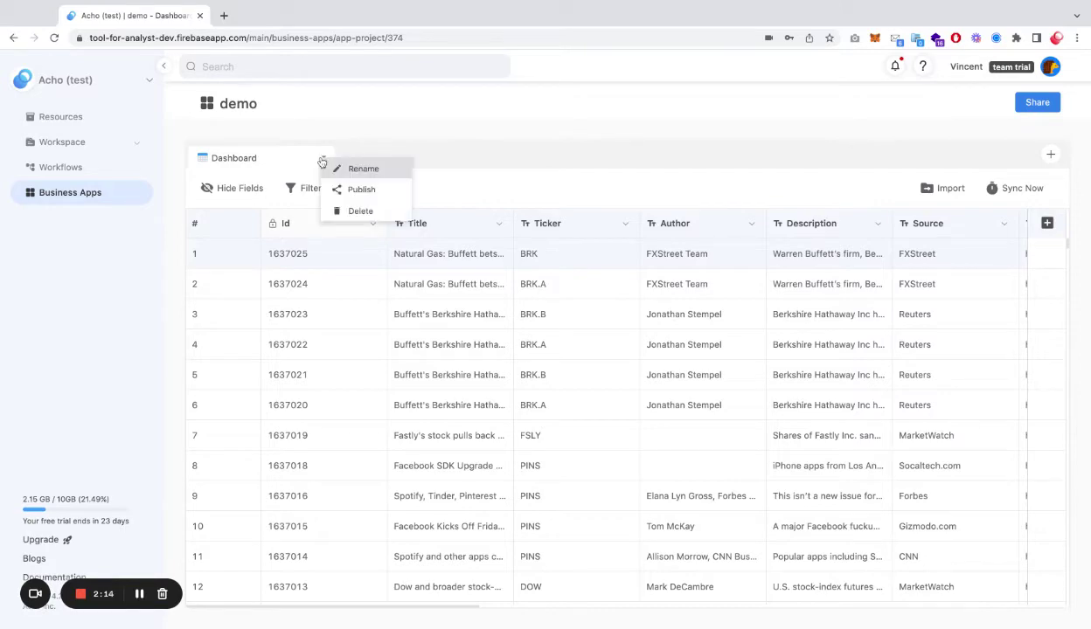
click(361, 190)
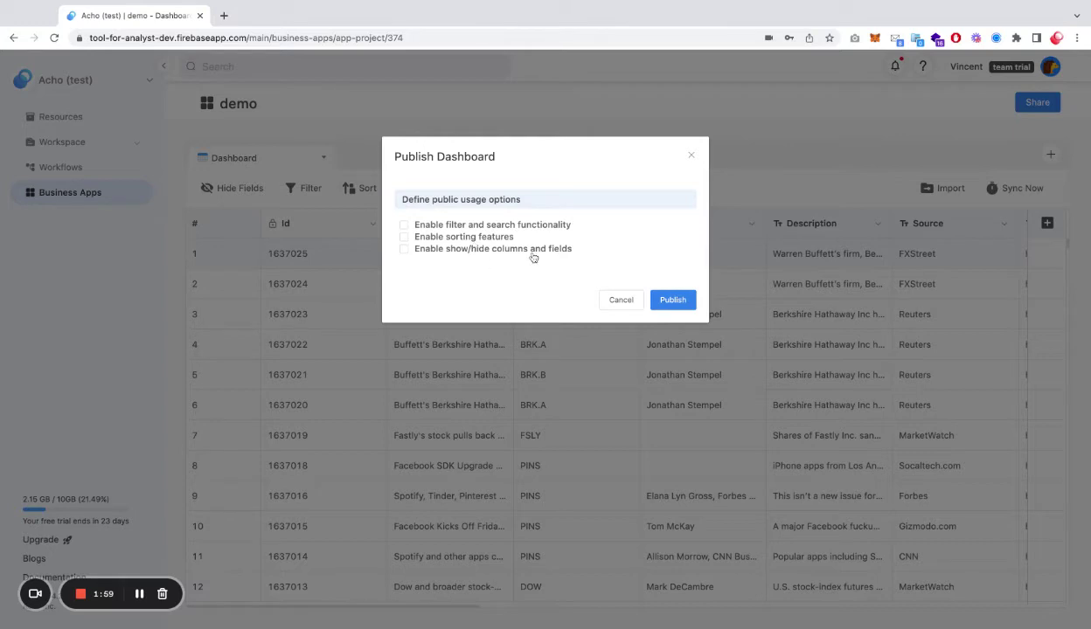
click(473, 227)
click(448, 236)
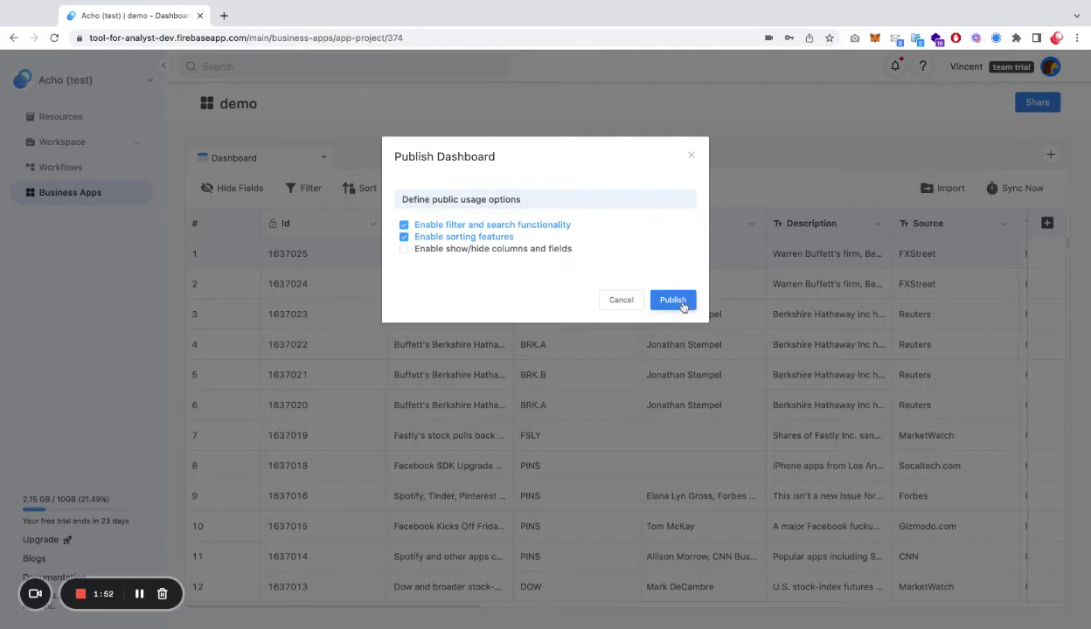
click(680, 302)
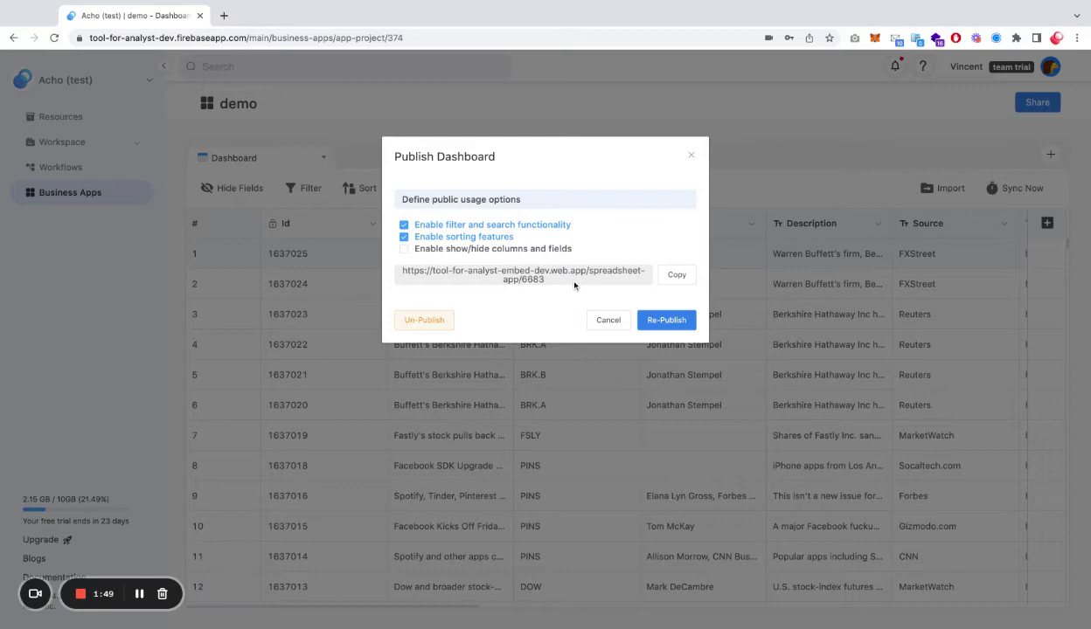
- Copy the published dashboard's public link, open it in a new browser tab and look over its rows
click(674, 273)
click(224, 16)
key(ctrl+v)
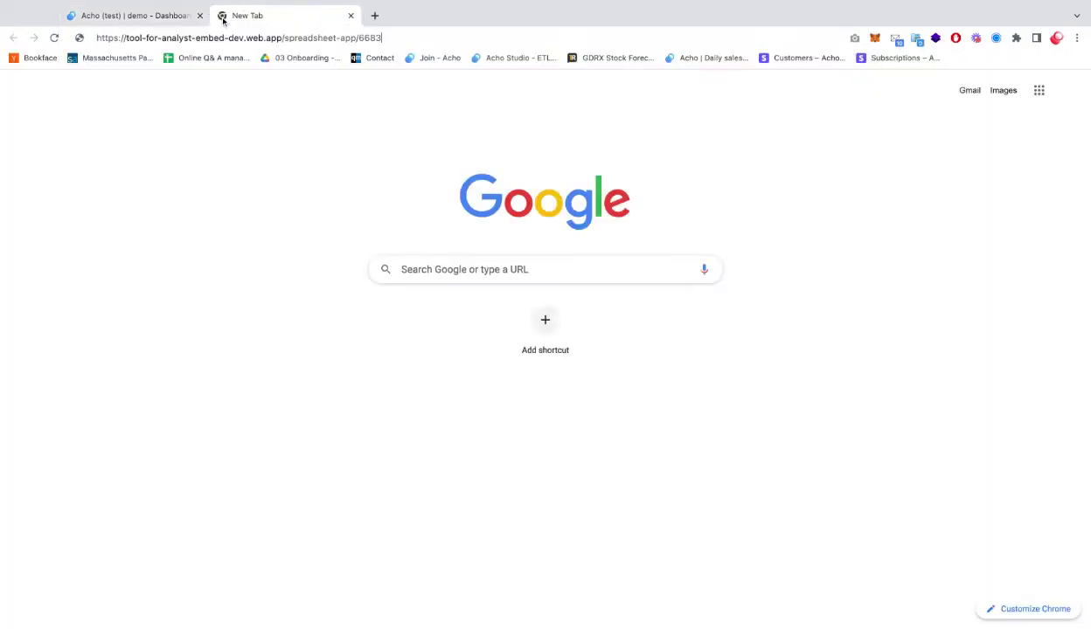
key(Return)
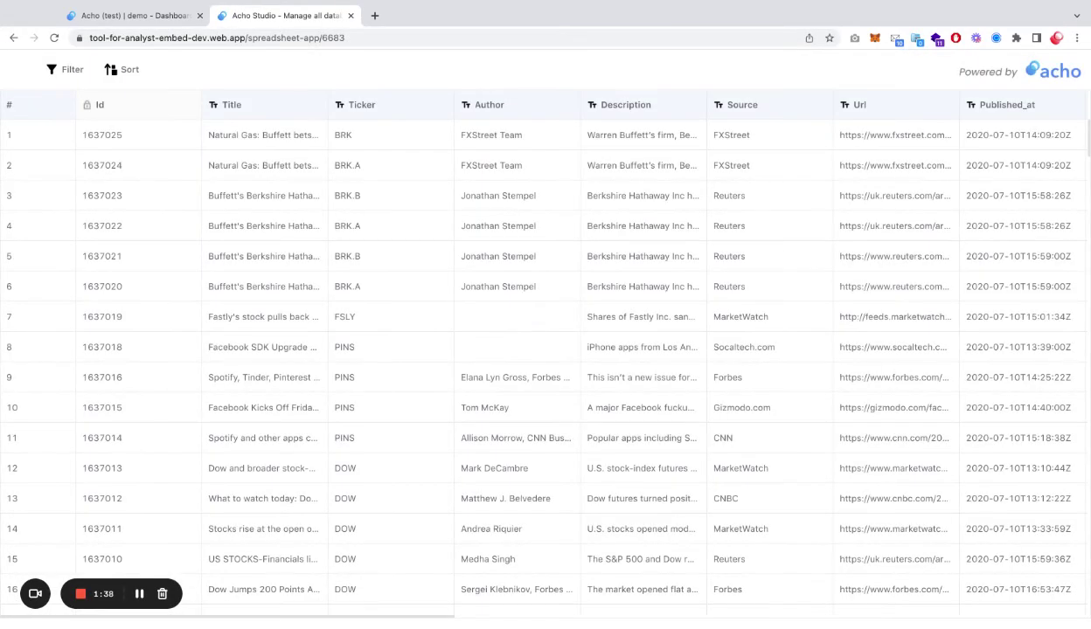
scroll(567, 195, down, 8)
scroll(567, 194, up, 8)
- Filter the published spreadsheet to rows where ticker is TSLA
click(76, 80)
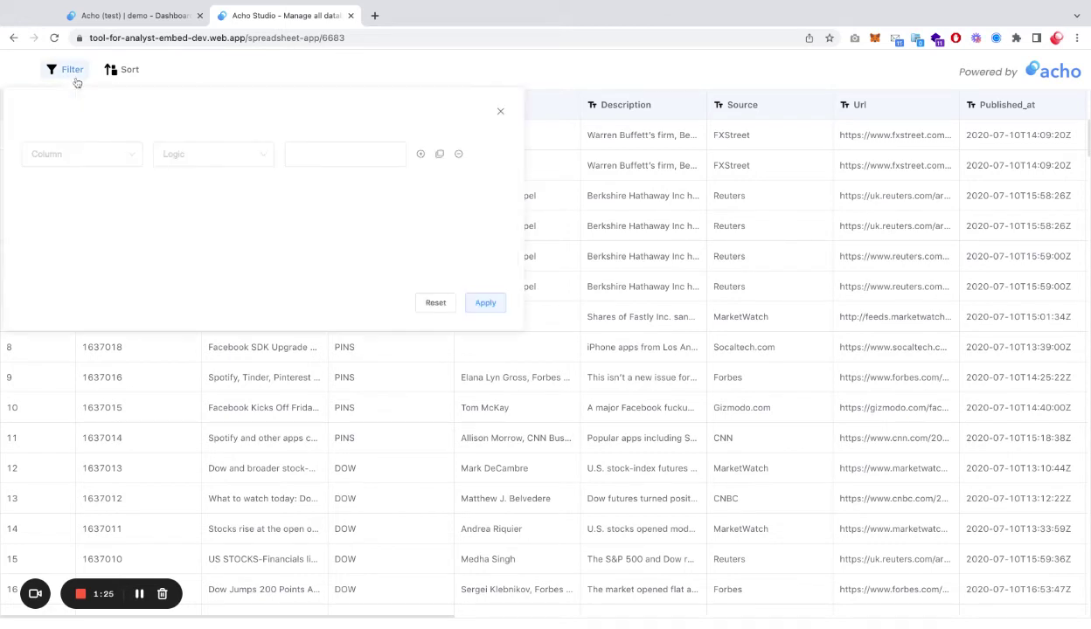
click(74, 162)
click(61, 232)
click(206, 155)
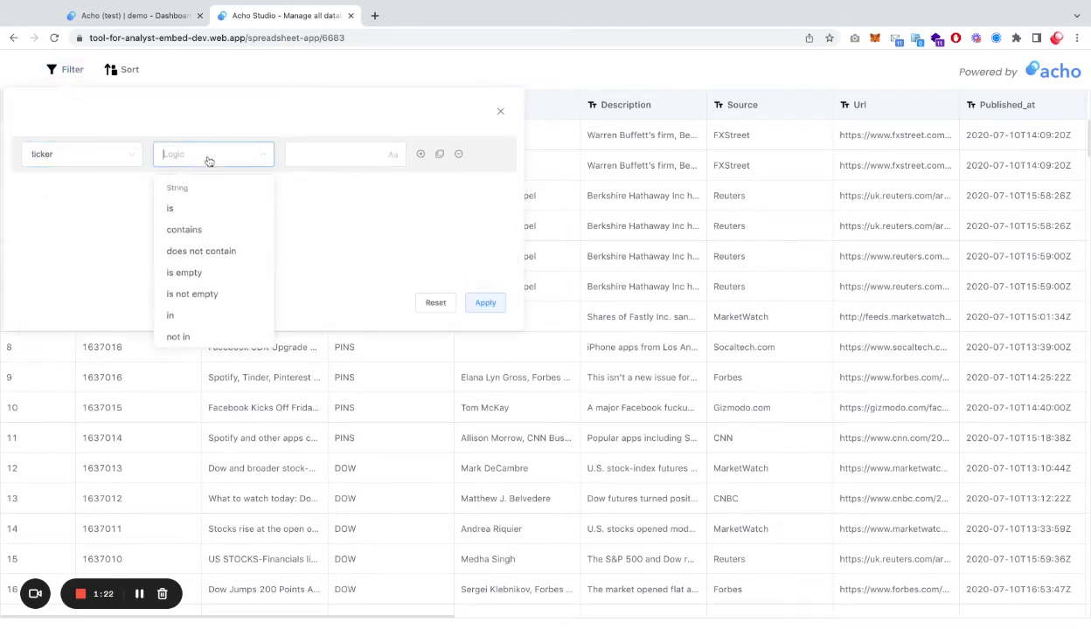
click(195, 208)
click(318, 156)
text(TSLA)
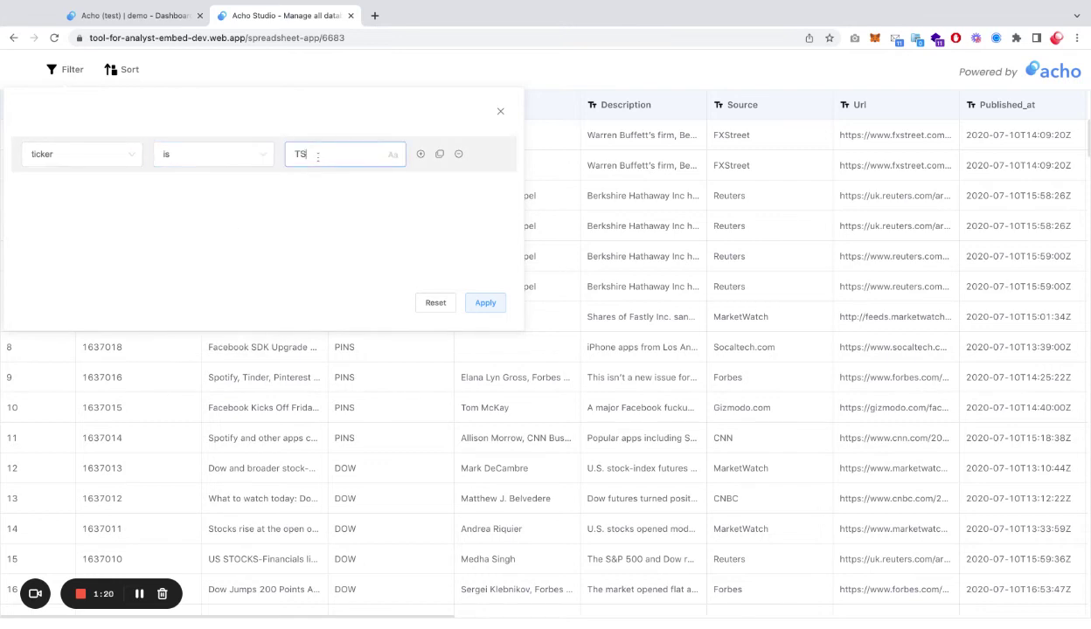
click(486, 303)
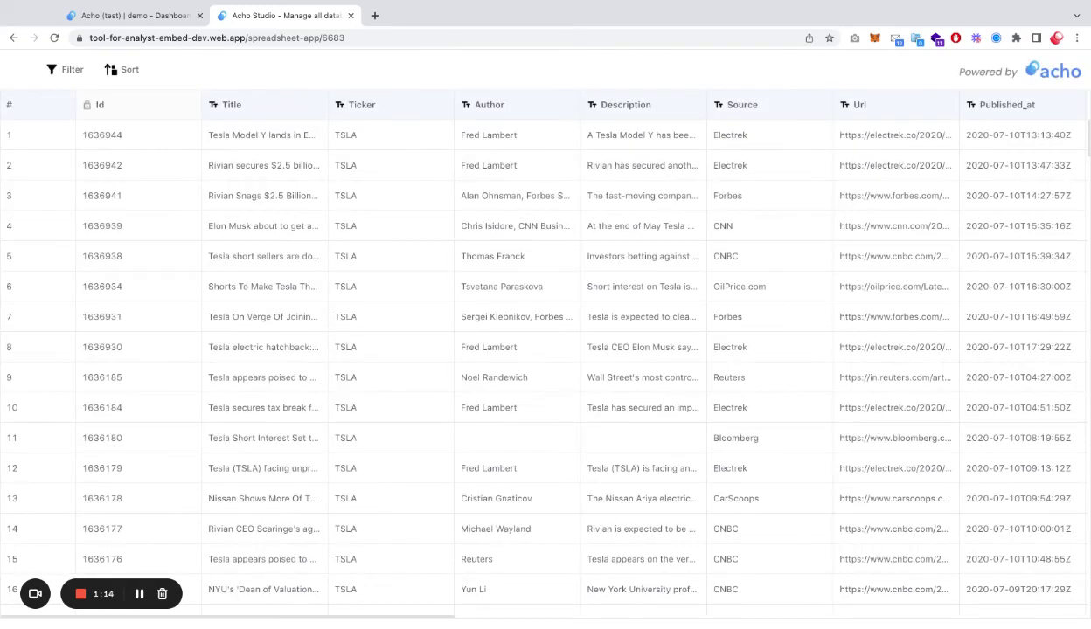
- Look through the filtered TSLA rows of the published spreadsheet
scroll(394, 190, down, 5)
scroll(394, 189, up, 4)
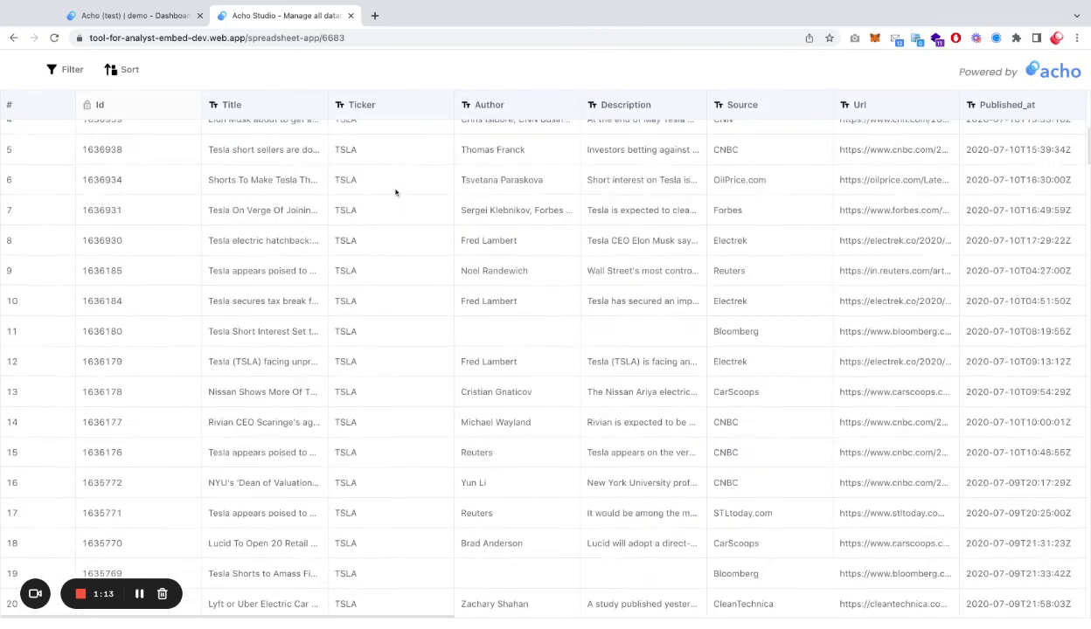
scroll(395, 192, down, 10)
scroll(395, 193, up, 8)
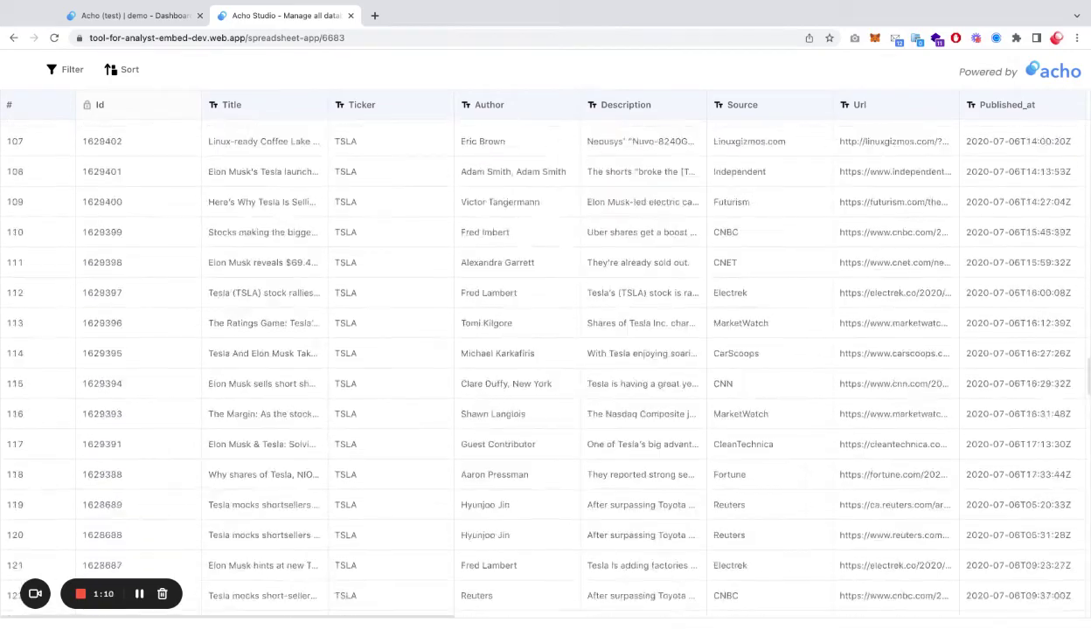
scroll(395, 175, up, 8)
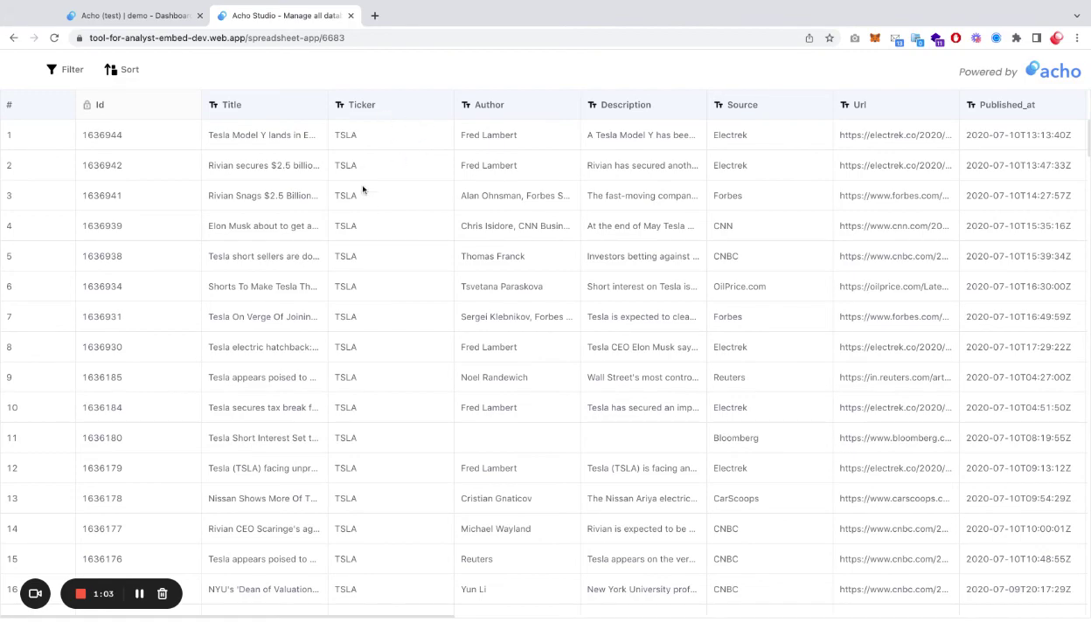
scroll(524, 350, down, 15)
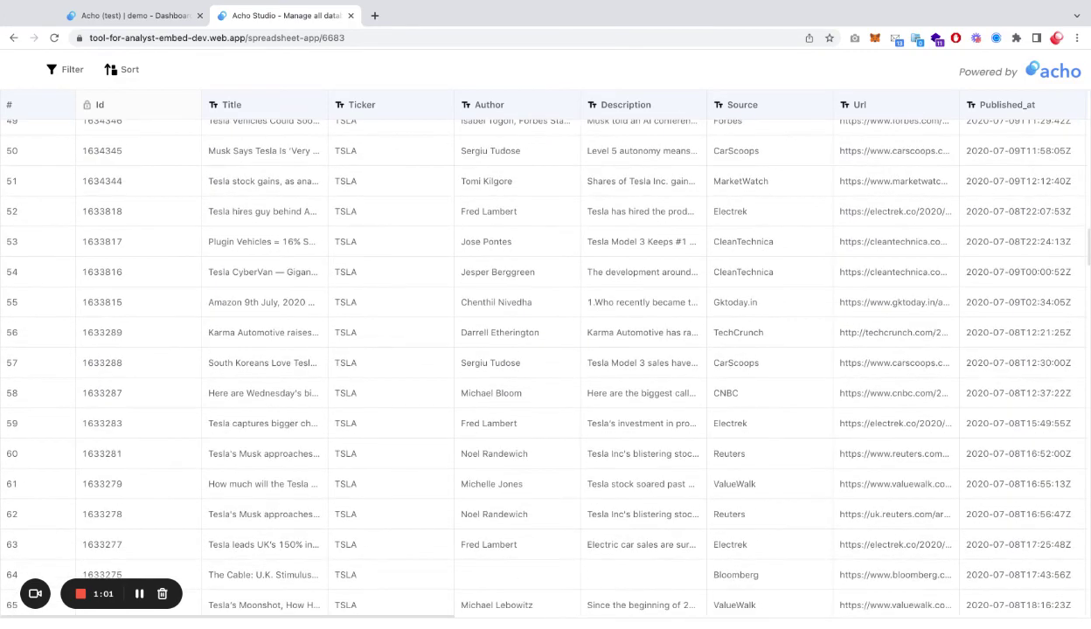
scroll(524, 350, up, 15)
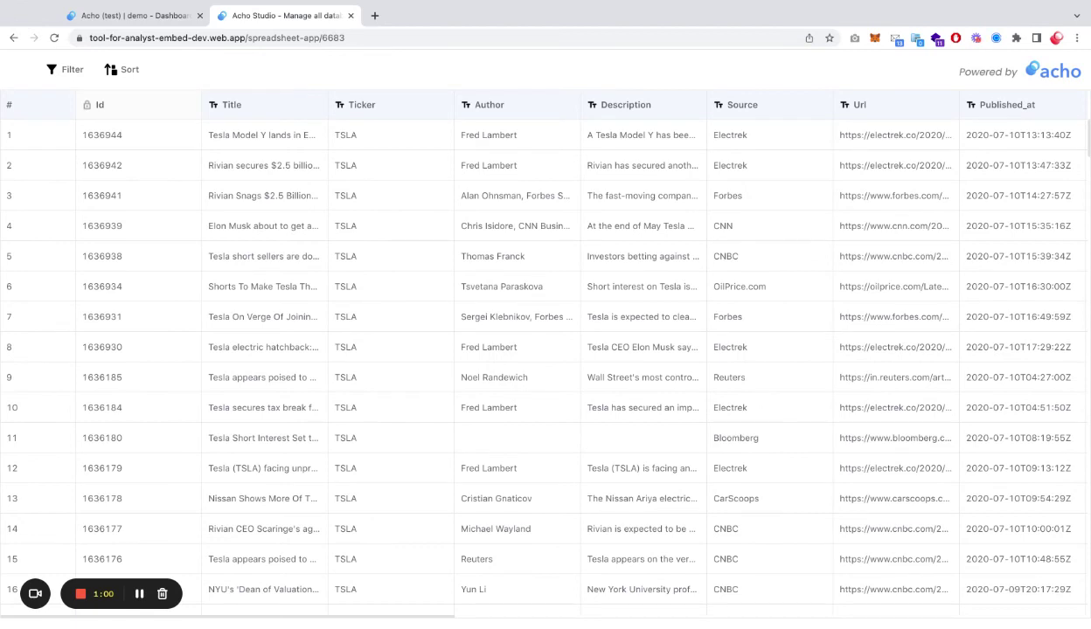